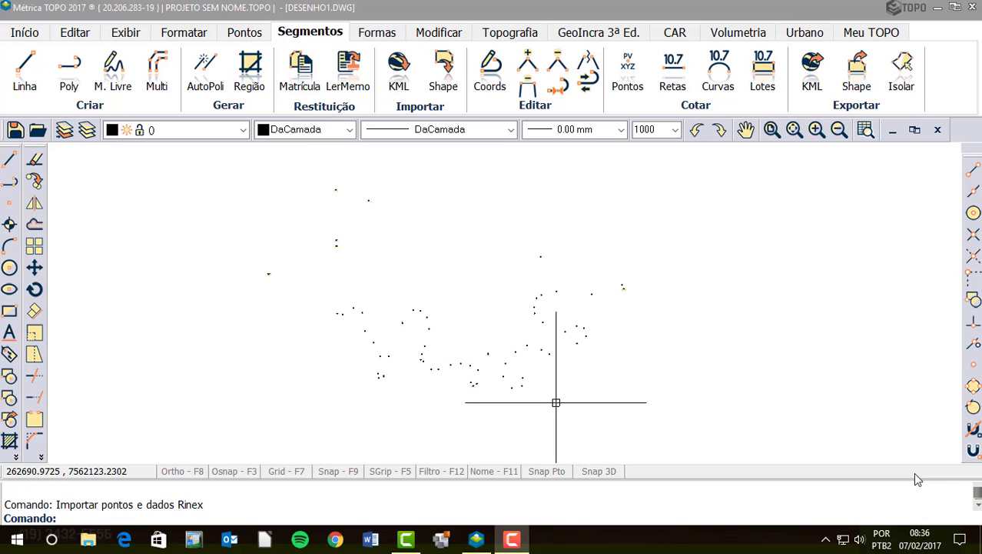
click(39, 79)
click(38, 79)
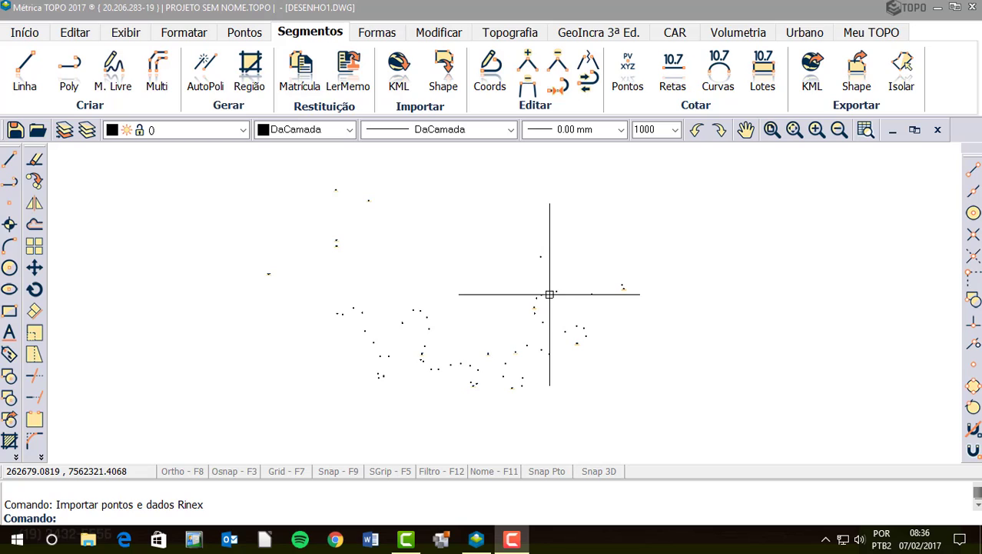
click(11, 83)
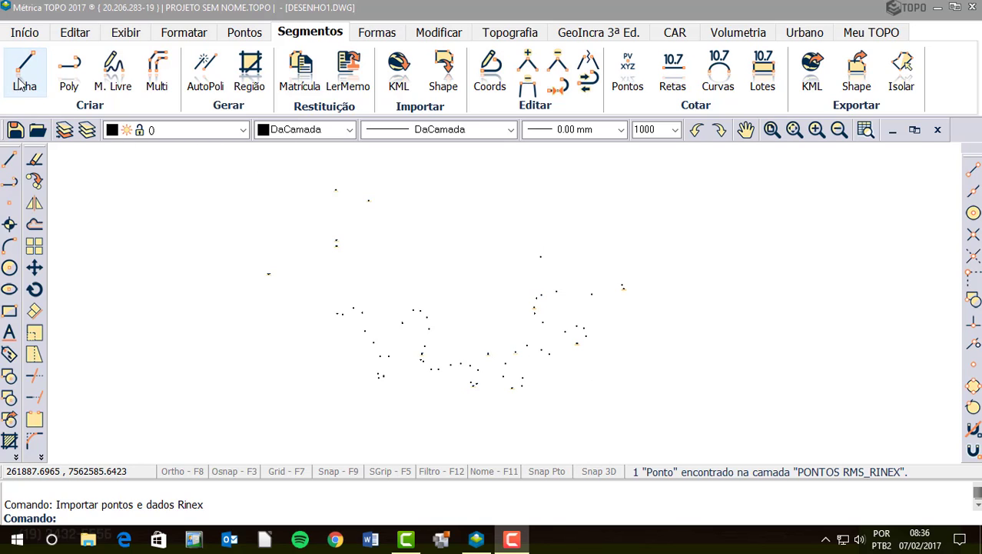
click(24, 83)
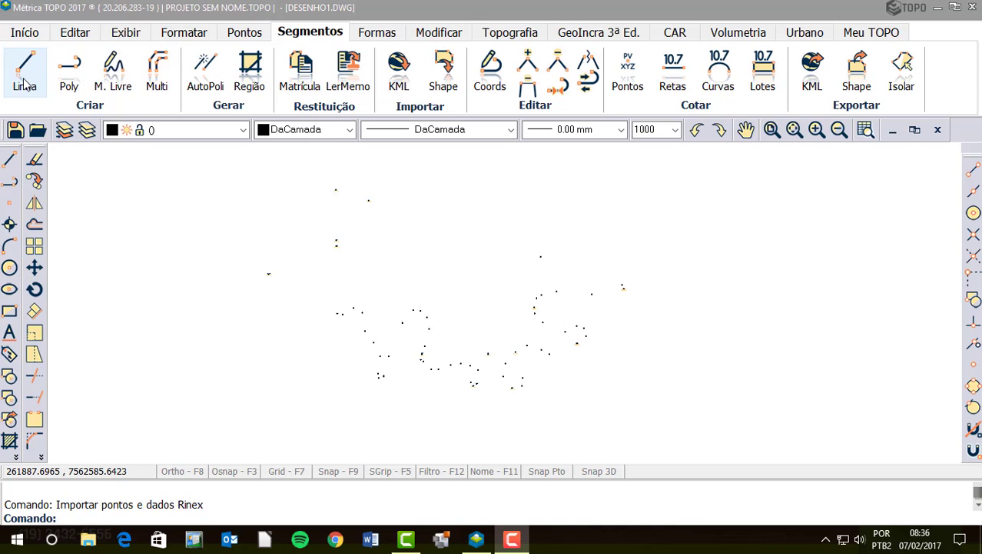
click(24, 83)
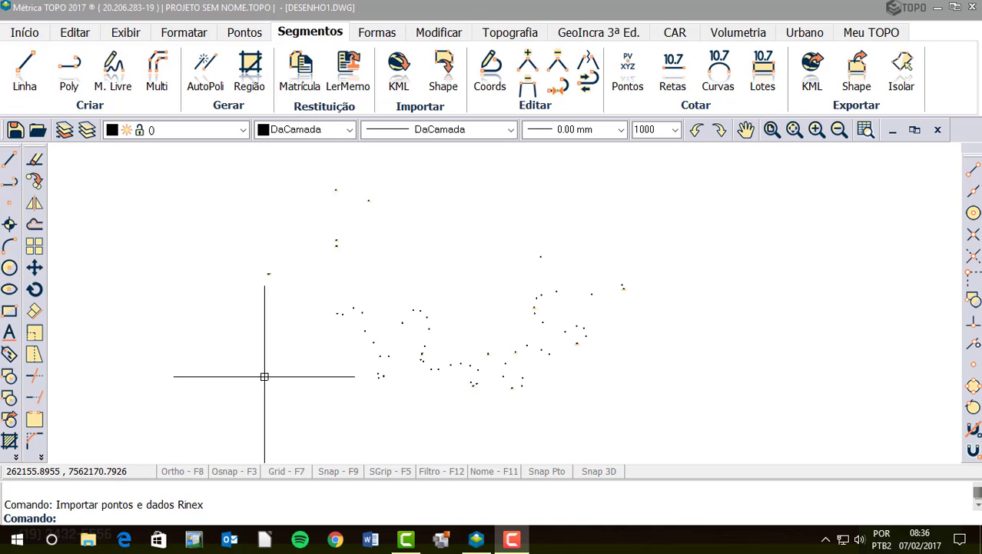
click(234, 477)
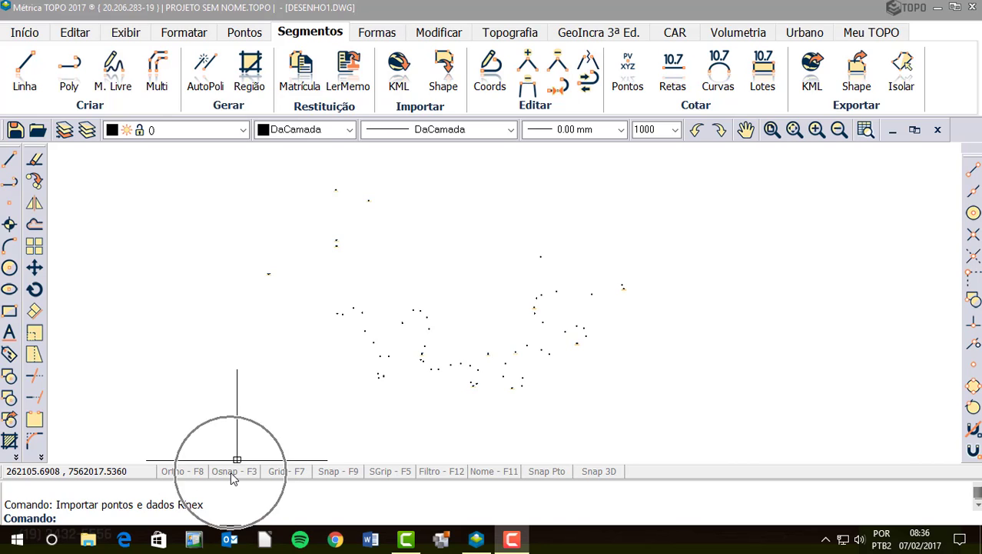
scroll(329, 182, up, 5)
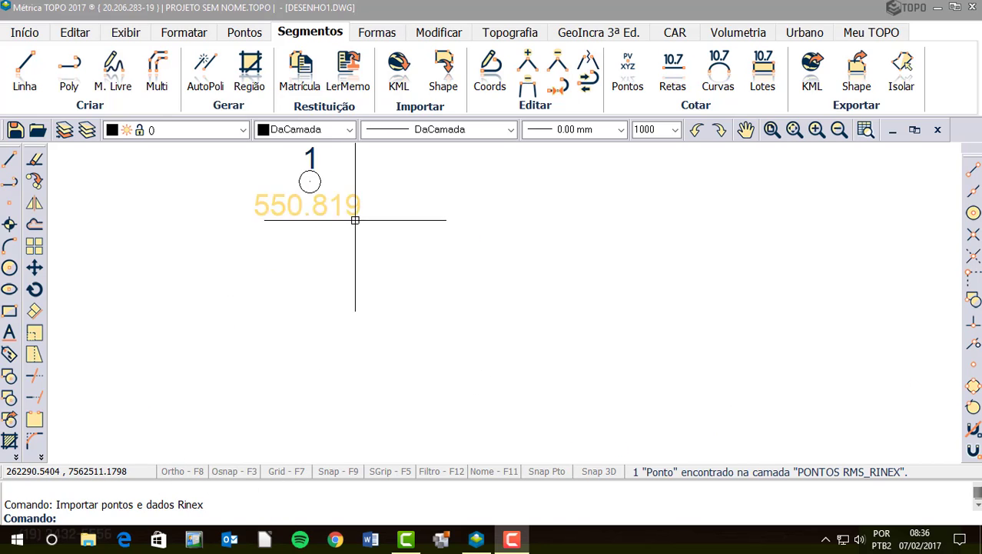
scroll(312, 175, up, 2)
click(312, 197)
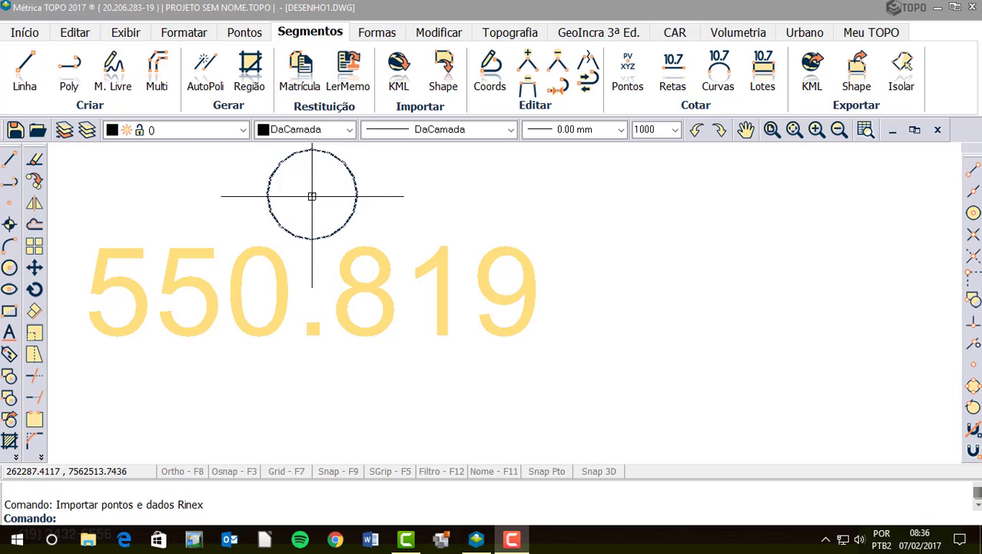
scroll(312, 196, down, 3)
scroll(312, 196, down, 4)
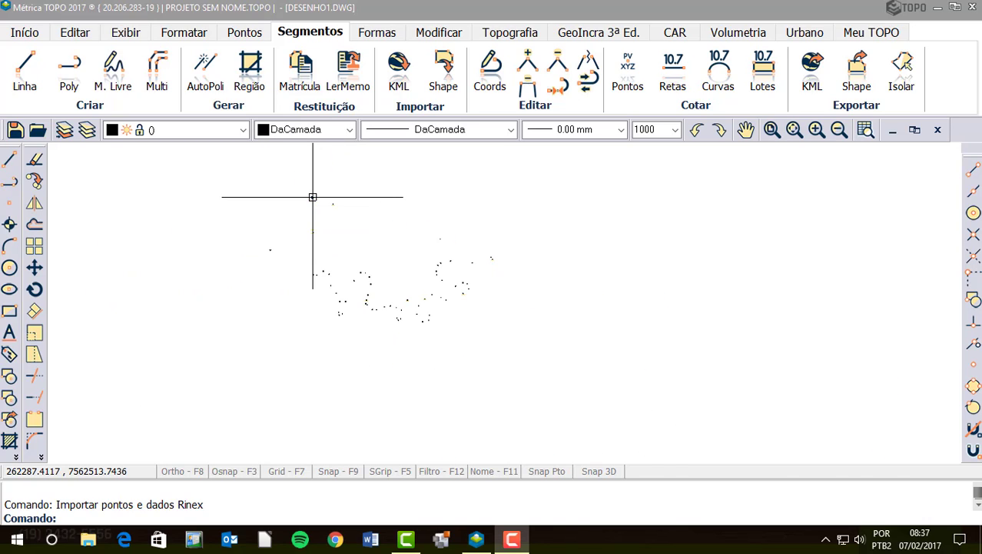
Step: Turn on object snapping (Snap a objetos ativado) in the object snap settings
click(974, 451)
click(974, 451)
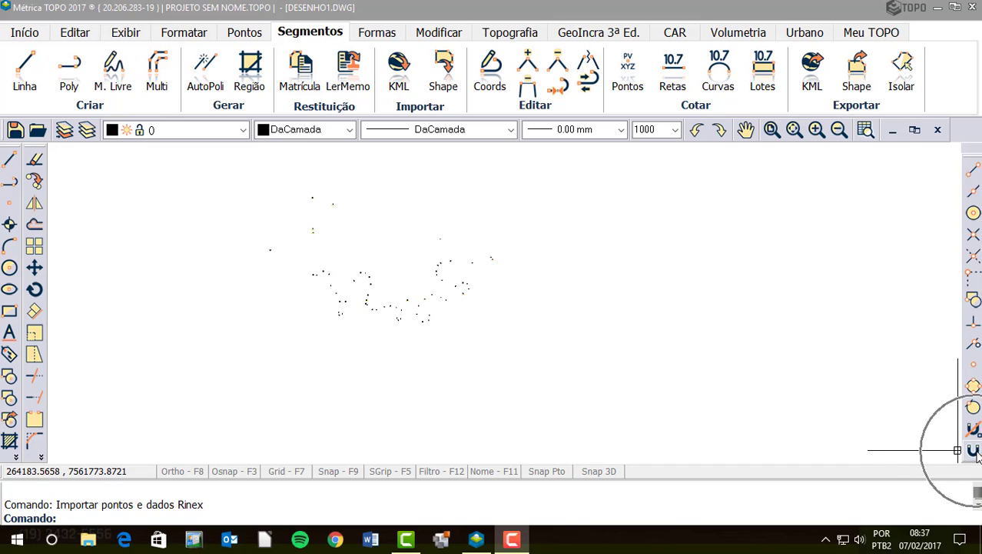
click(976, 452)
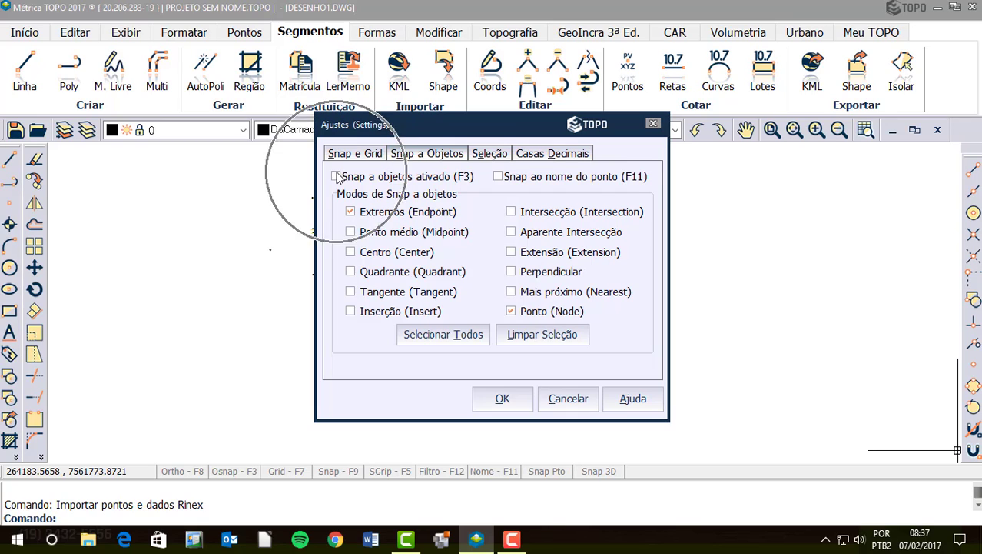
click(336, 177)
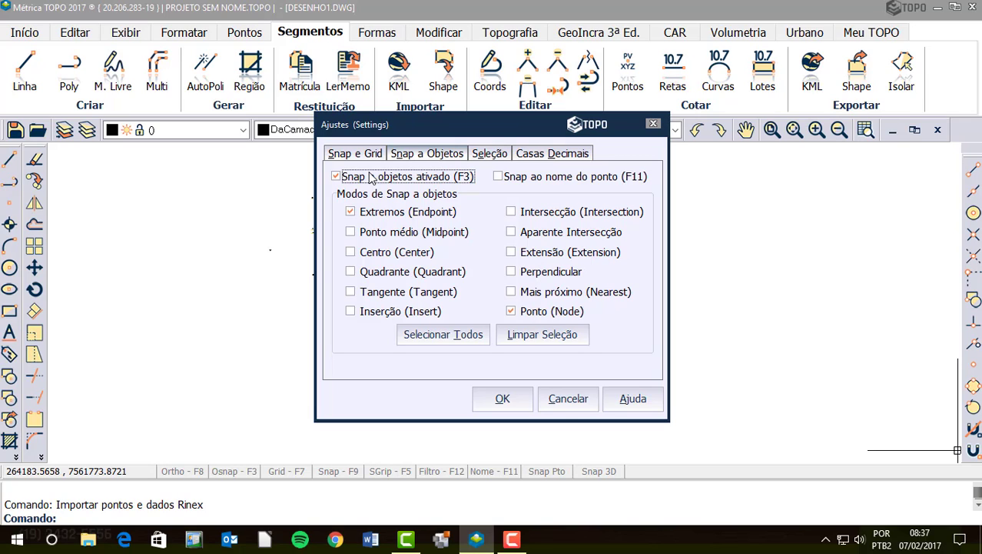
click(235, 474)
drag(439, 120, 631, 126)
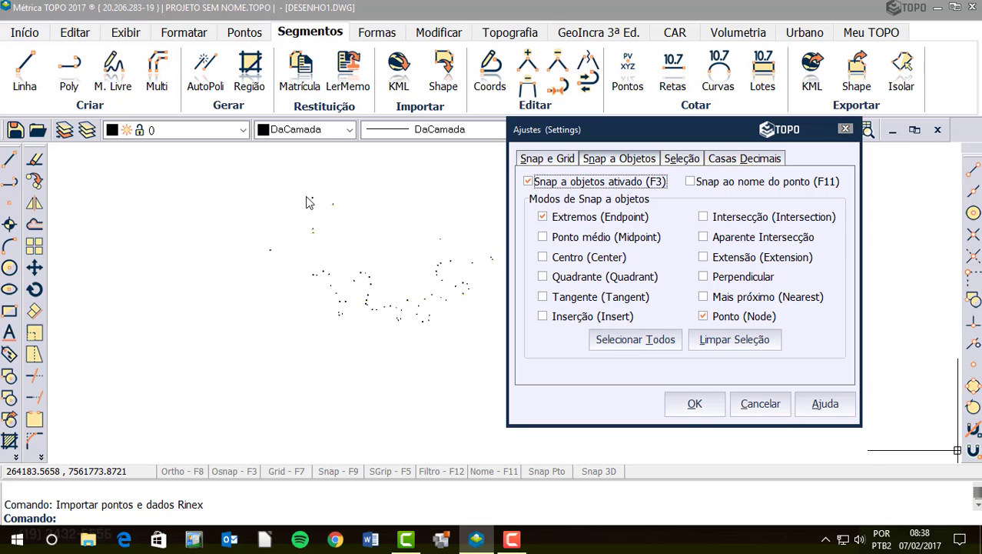
key(ctrl)
key(ctrl)
key(ctrl)
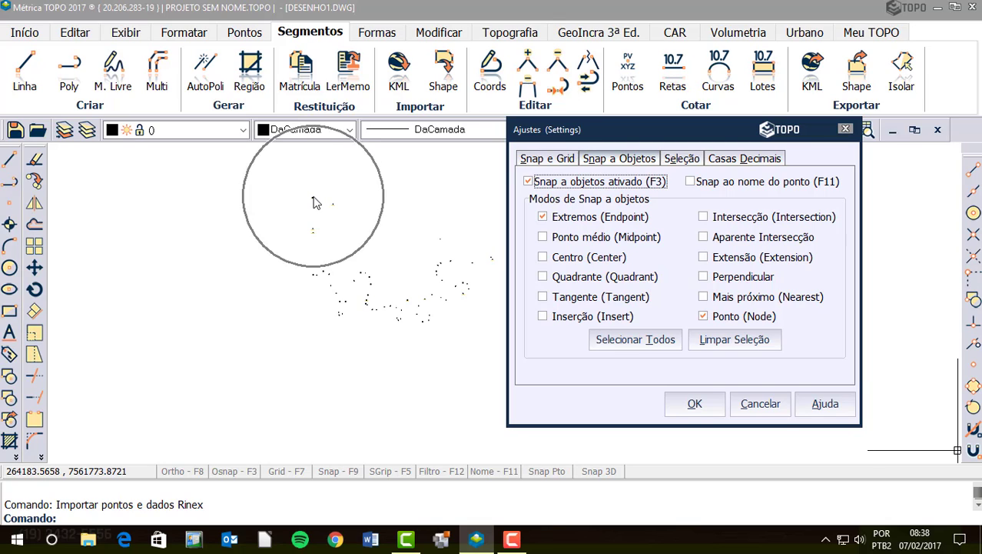
key(ctrl)
key(ctrl)
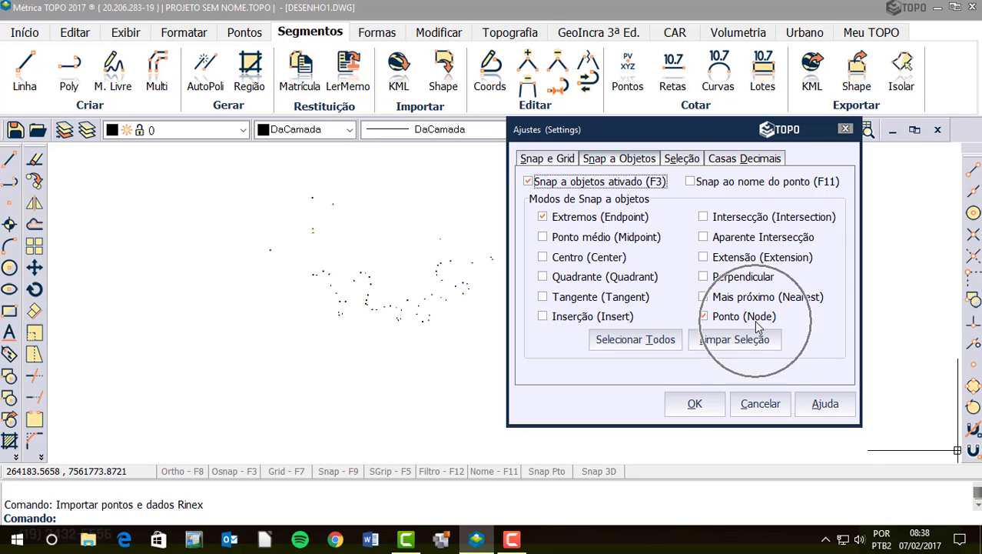
key(ctrl)
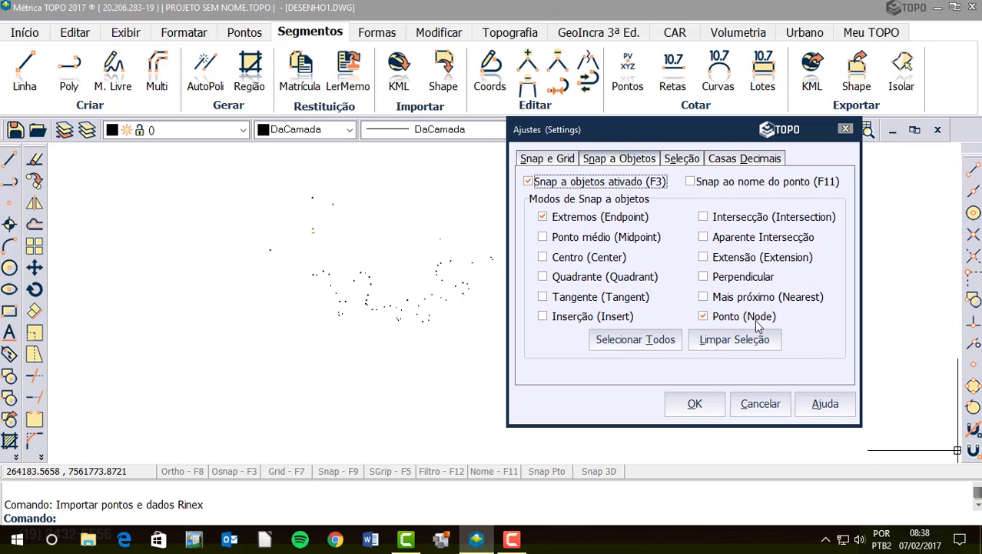
key(ctrl)
key(ctrl)
key(ctrl)
key(ctrl)
click(694, 403)
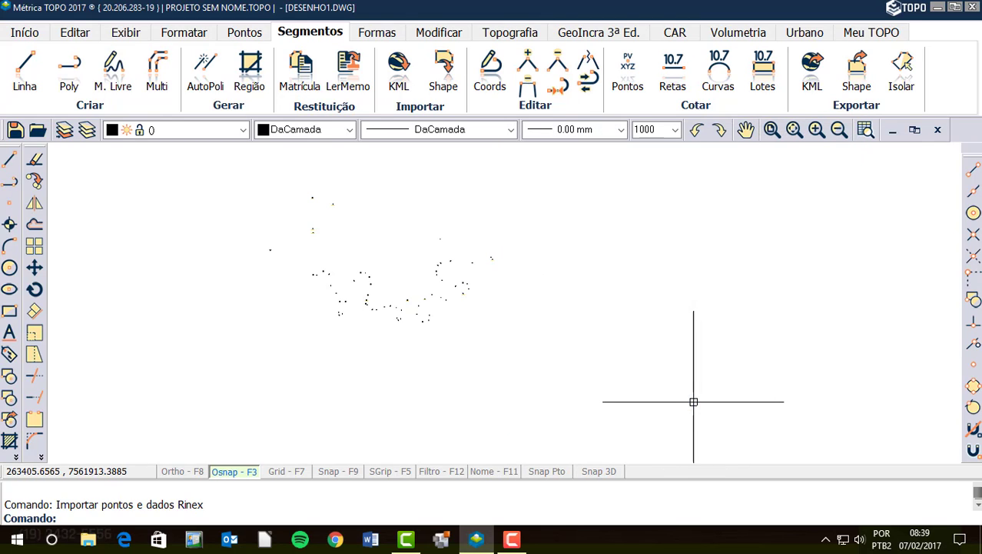
key(ctrl)
key(ctrl)
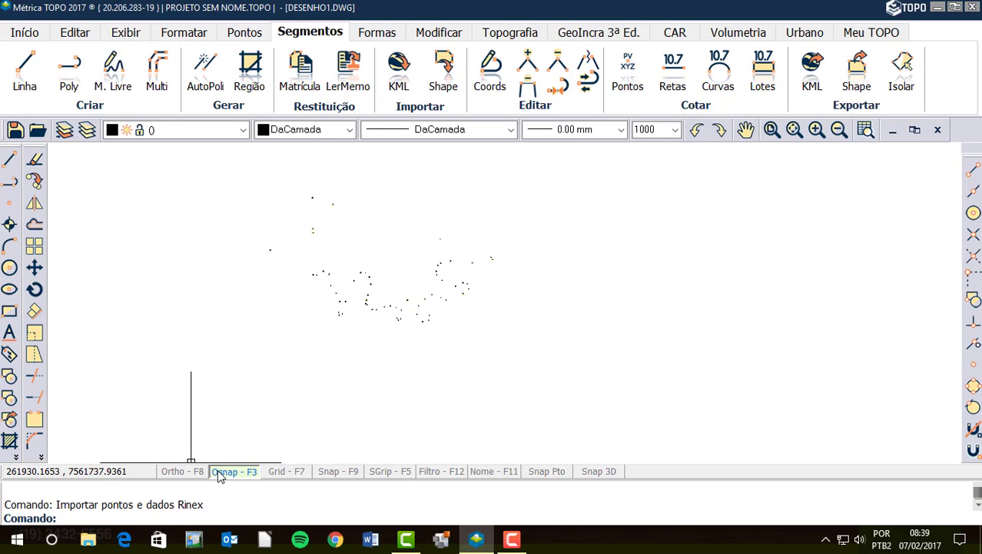
key(ctrl)
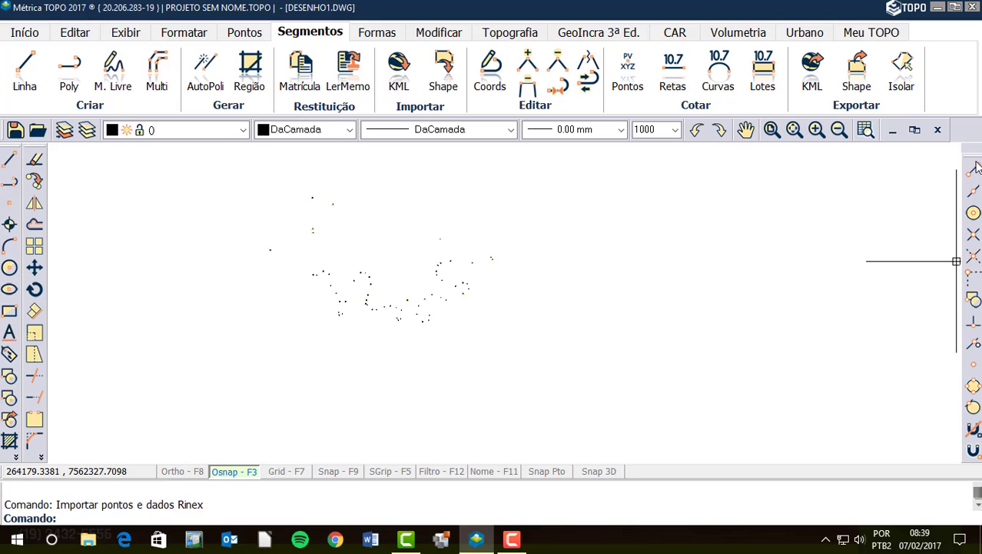
key(ctrl)
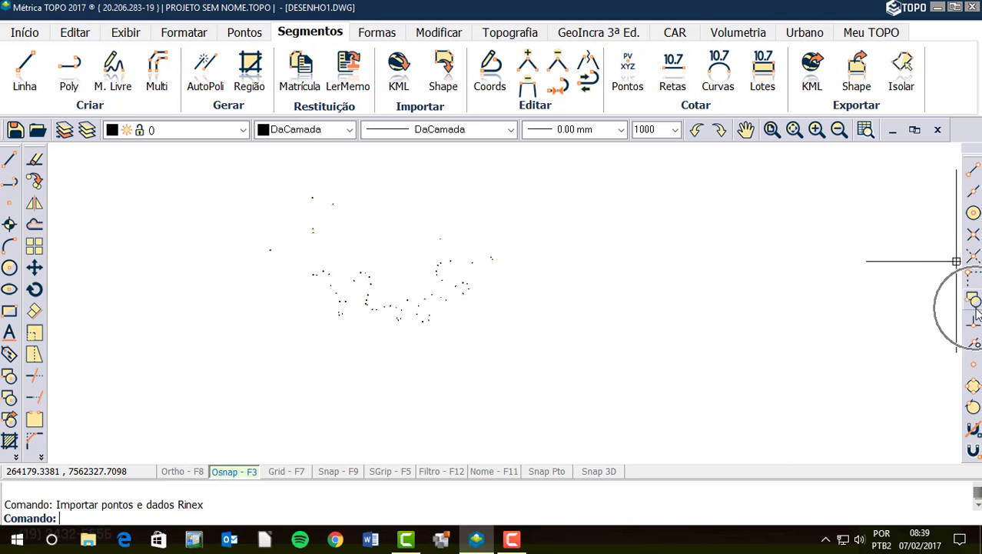
key(ctrl)
key(ctrl)
key(ctrl)
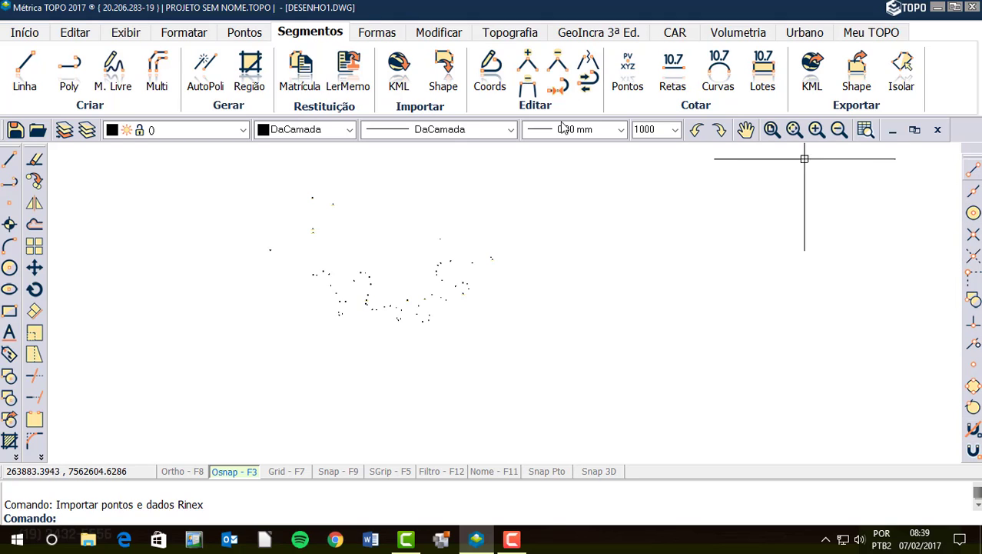
click(974, 452)
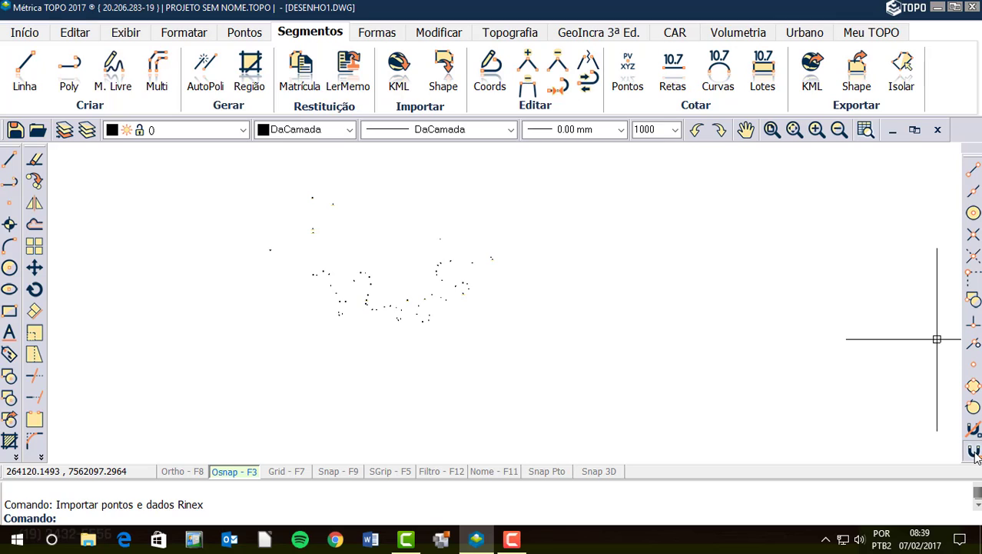
click(653, 125)
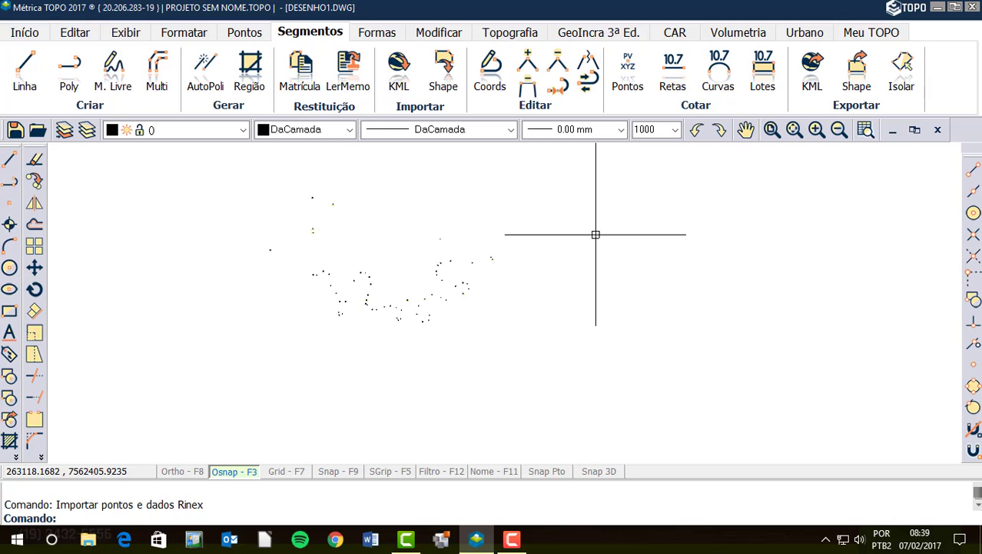
Step: Draw connected line segments from point 1 through the surveyed points in numerical order to point 11, snapping to each point
click(25, 81)
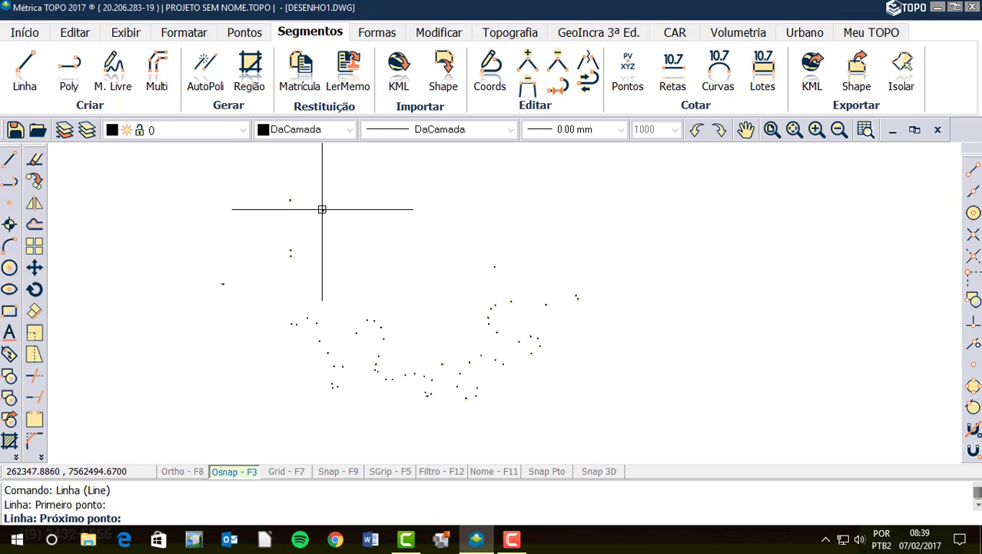
click(322, 209)
click(494, 266)
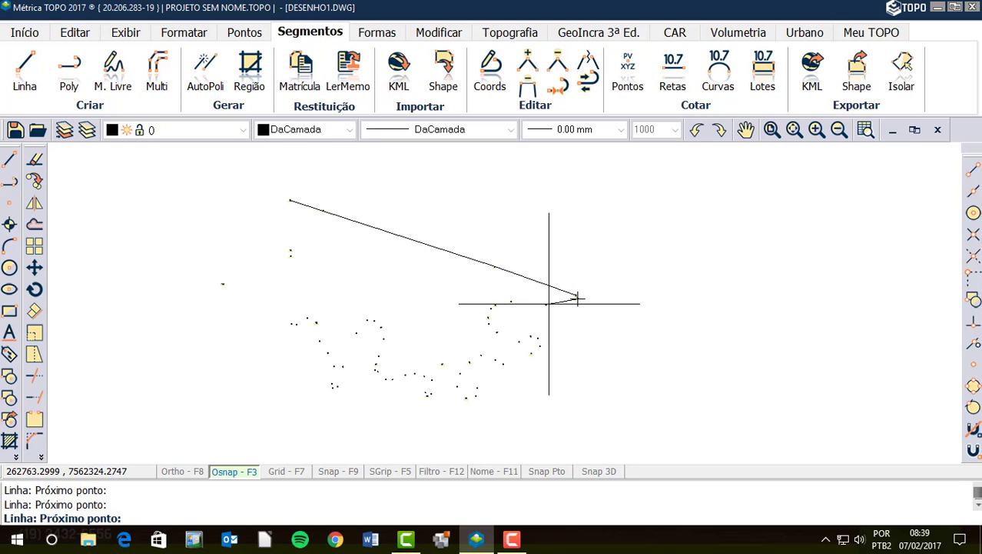
click(545, 303)
scroll(506, 303, up, 5)
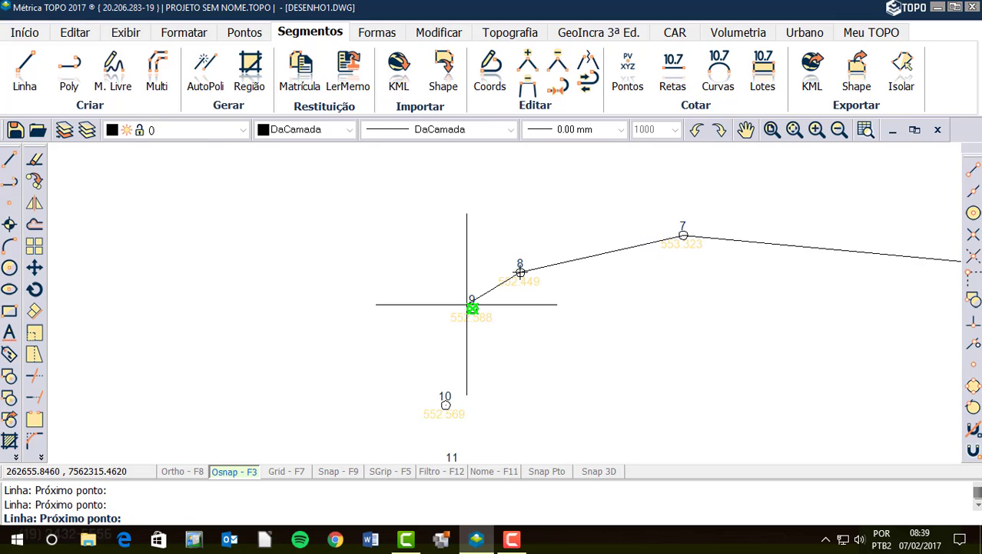
click(472, 307)
click(446, 402)
scroll(462, 323, down, 4)
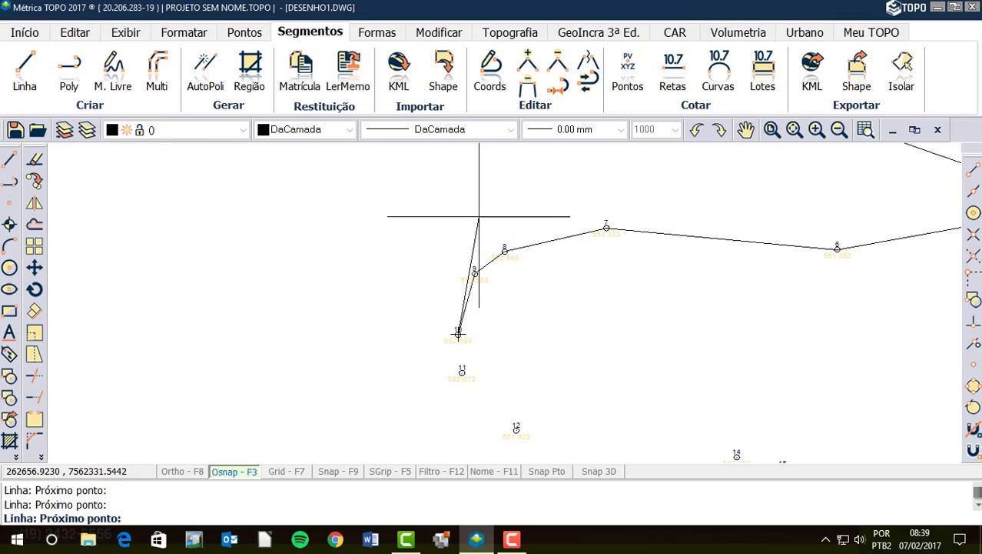
scroll(471, 243, up, 2)
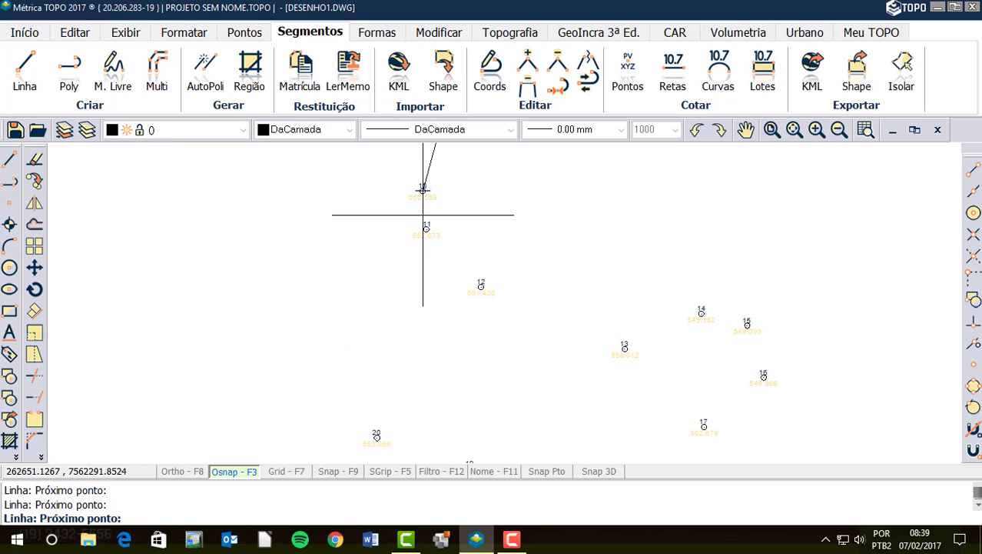
click(426, 228)
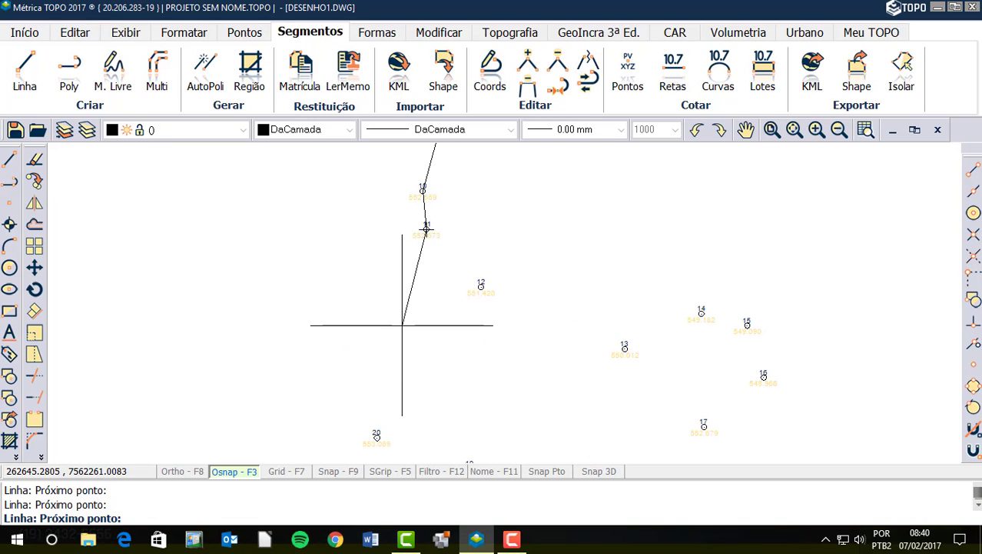
Step: Place a line vertex off the surveyed points after point 11 and undo it without leaving the Line command
click(401, 325)
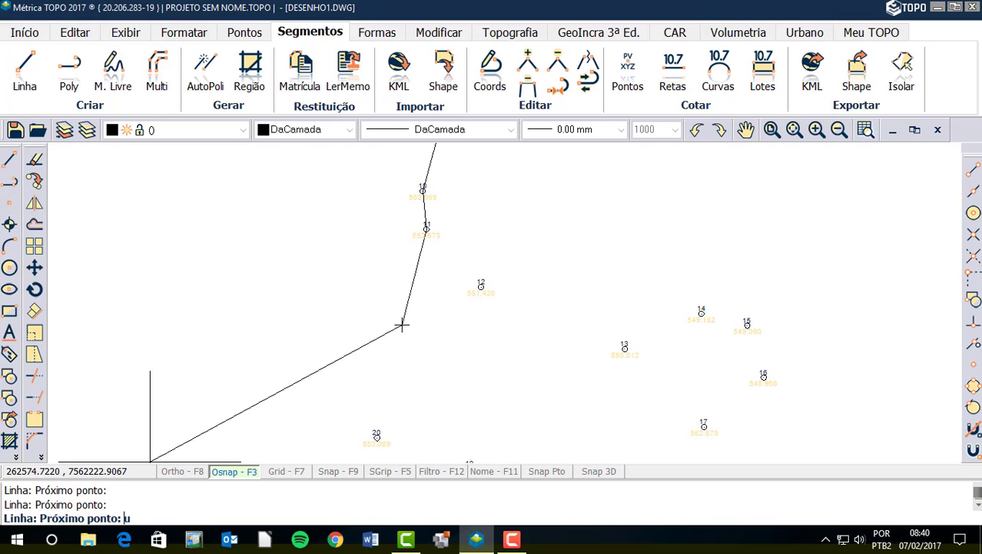
key(BackSpace)
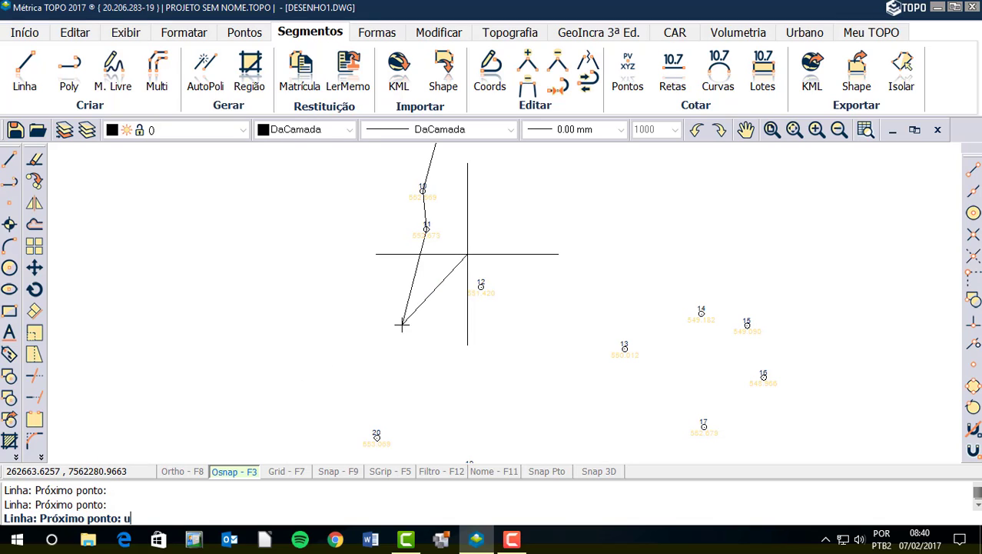
text(u)
key(Return)
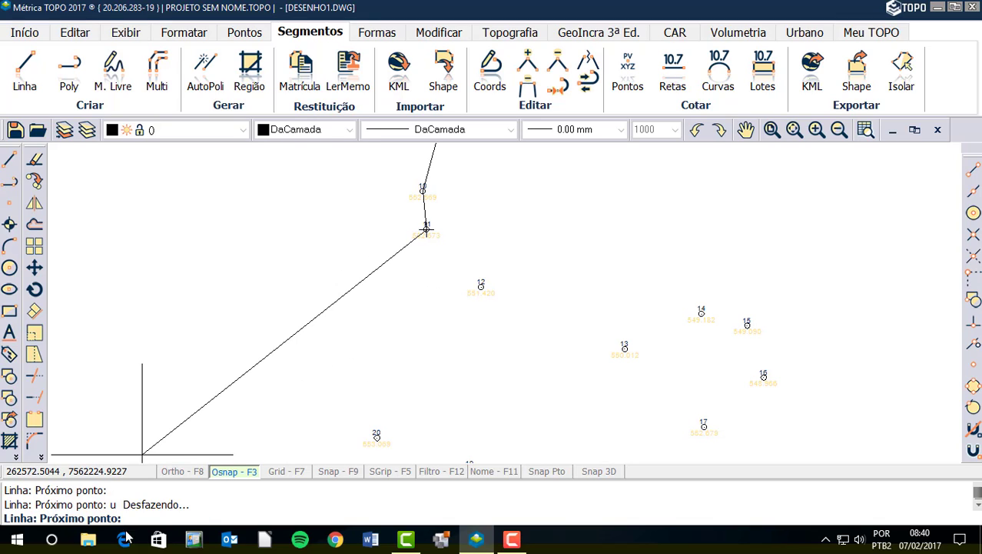
click(155, 530)
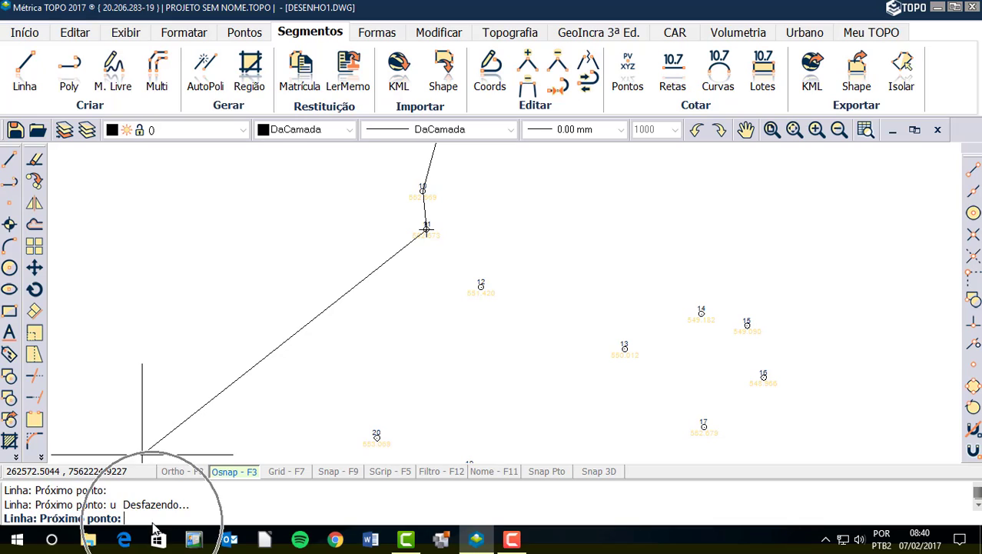
key(ctrl)
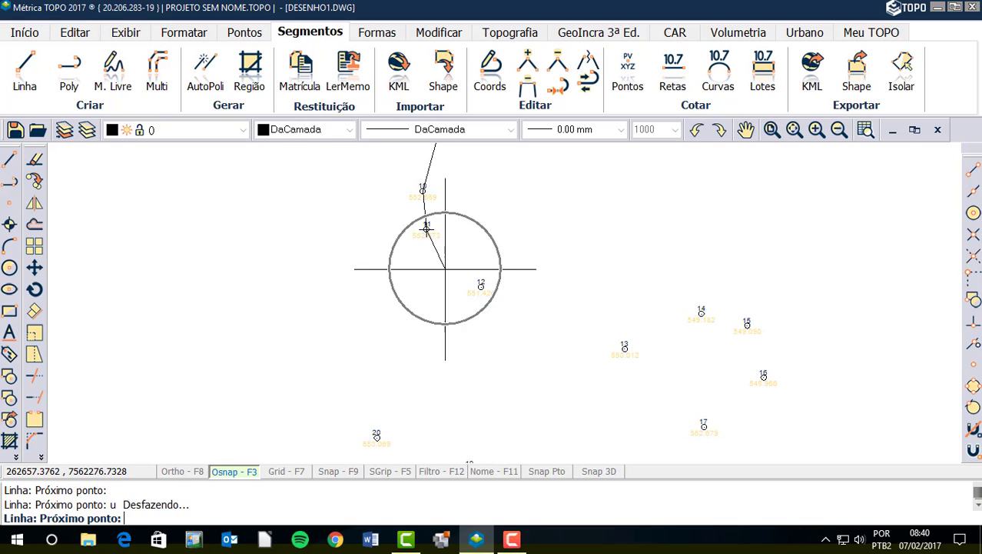
scroll(500, 233, down, 2)
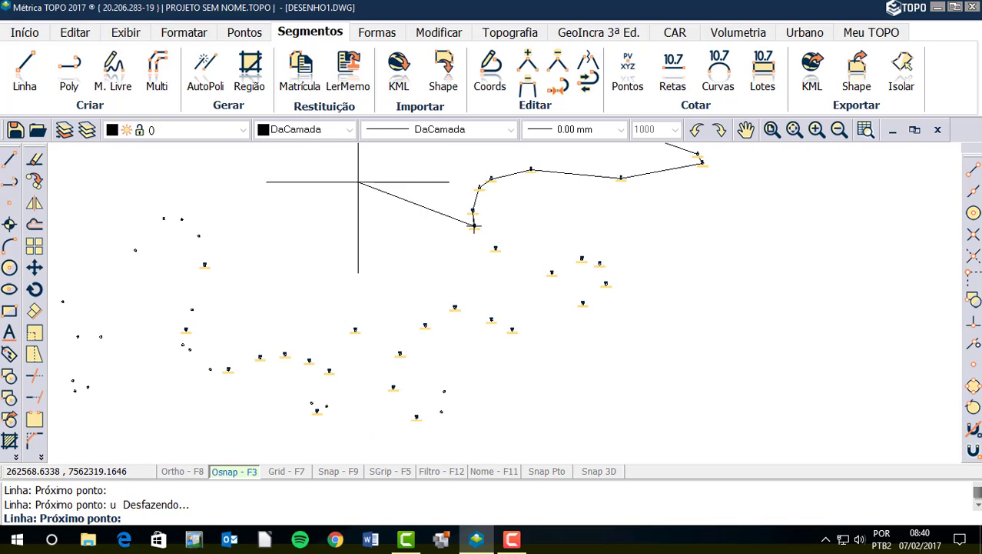
scroll(336, 192, down, 3)
middle_drag(292, 163, 507, 278)
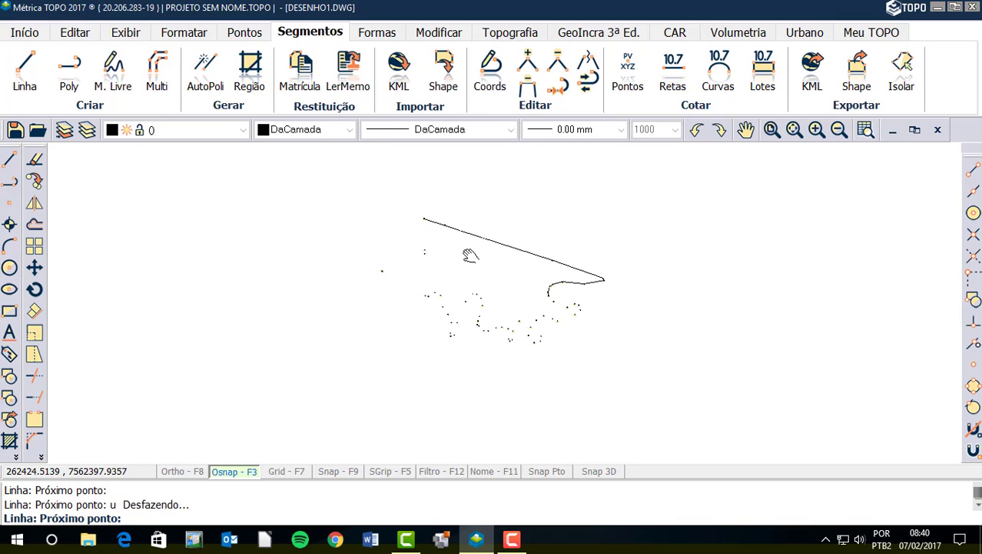
Step: Close the line chain from point 11 back to point 1 and end the Line command
click(424, 220)
key(Escape)
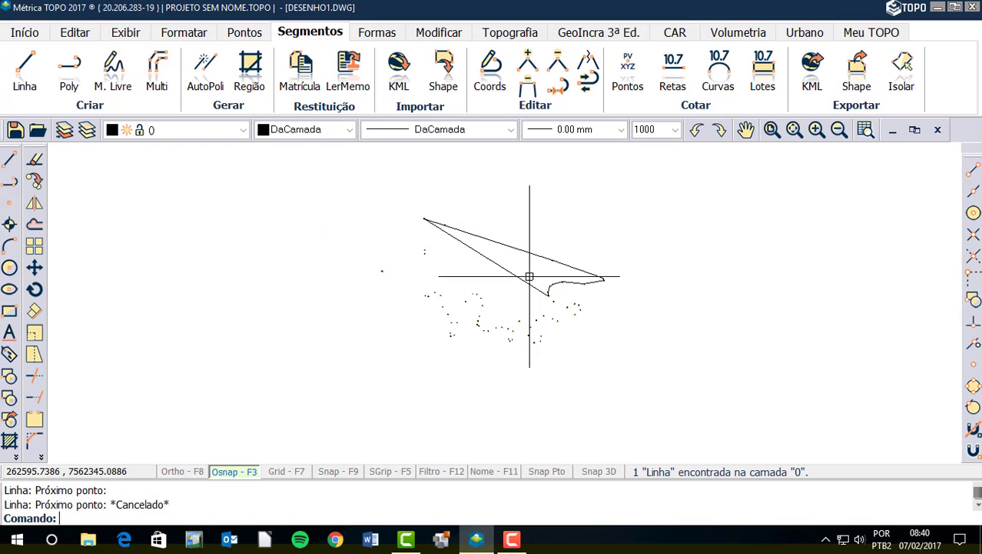
scroll(463, 231, up, 3)
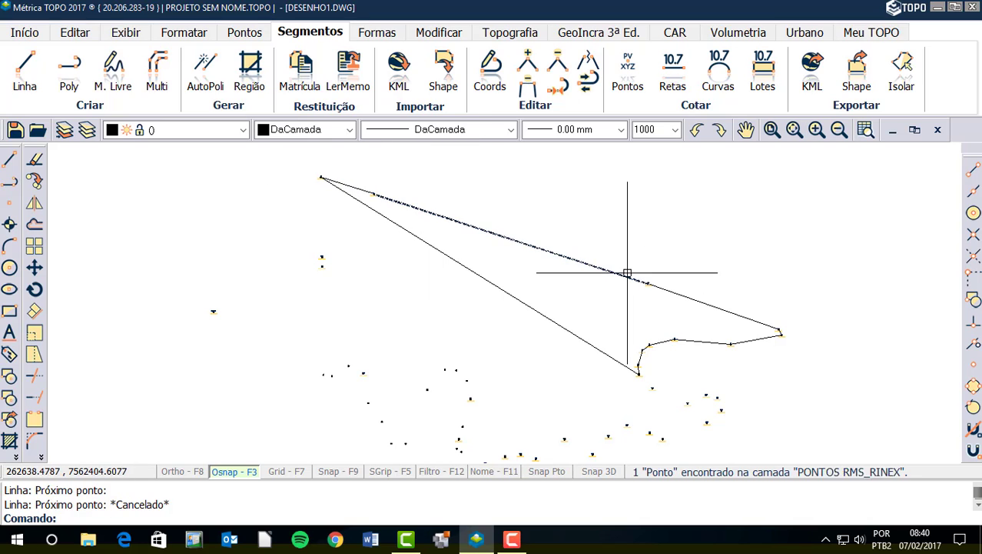
scroll(776, 336, up, 5)
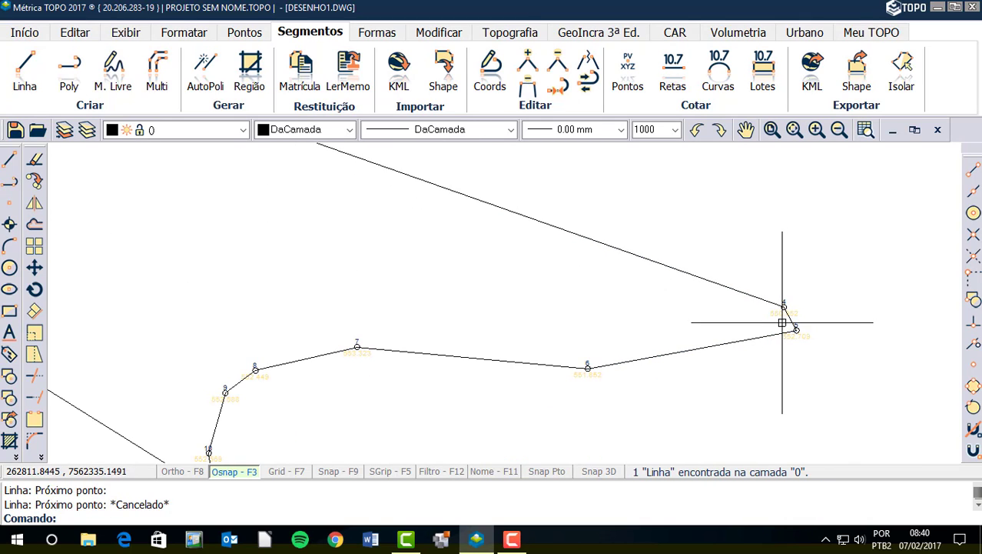
scroll(790, 323, down, 6)
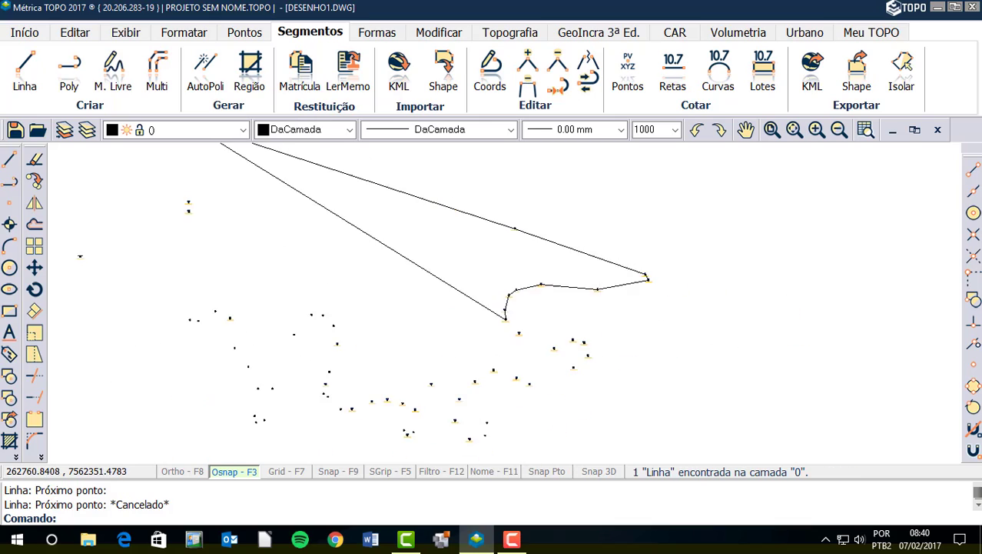
Step: Select individual segments on the upper boundary to check each one's length and azimuth
click(456, 210)
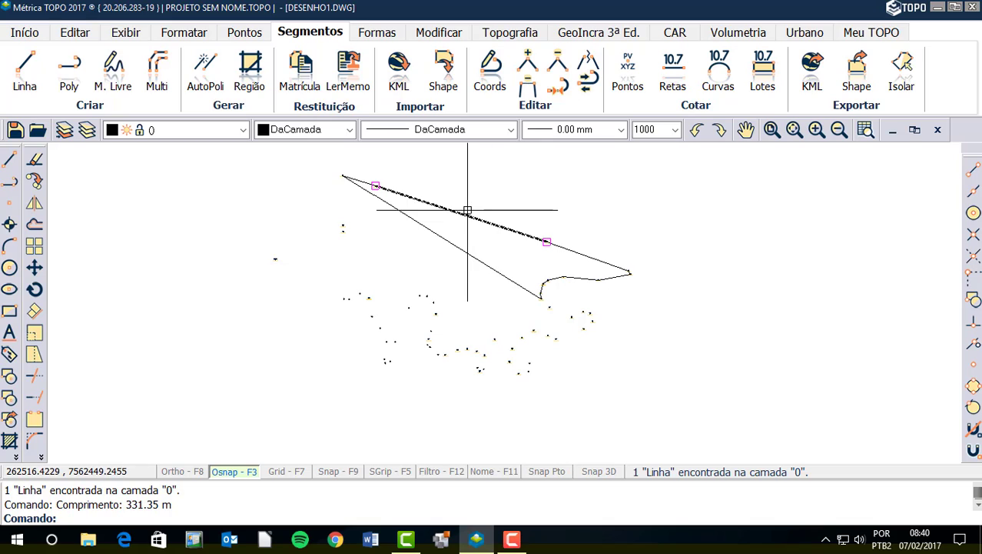
key(ctrl)
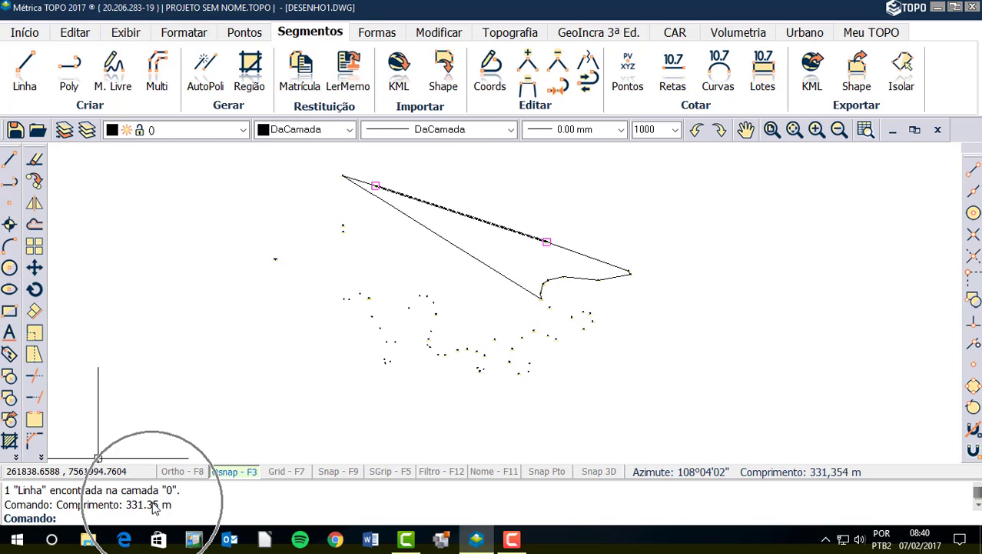
key(ctrl)
key(ctrl)
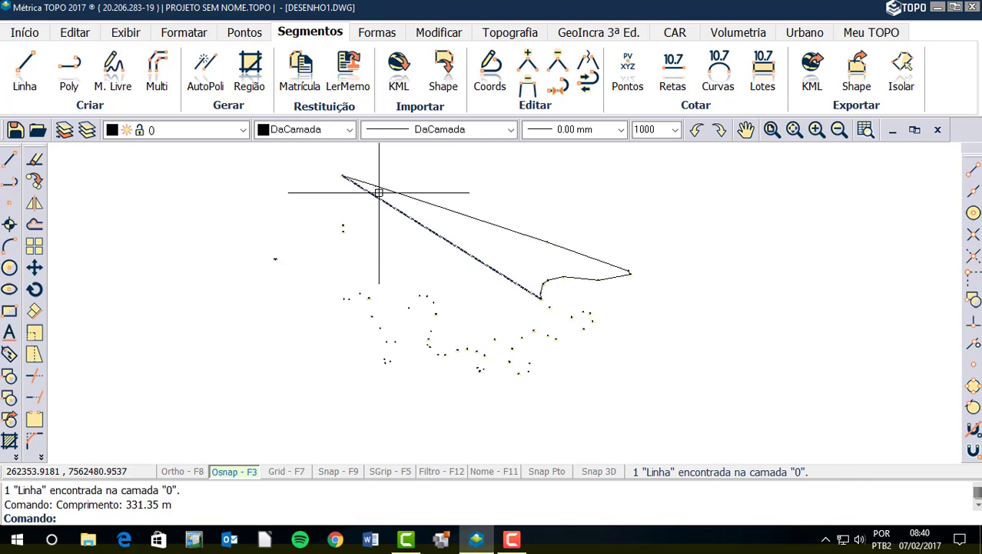
click(434, 199)
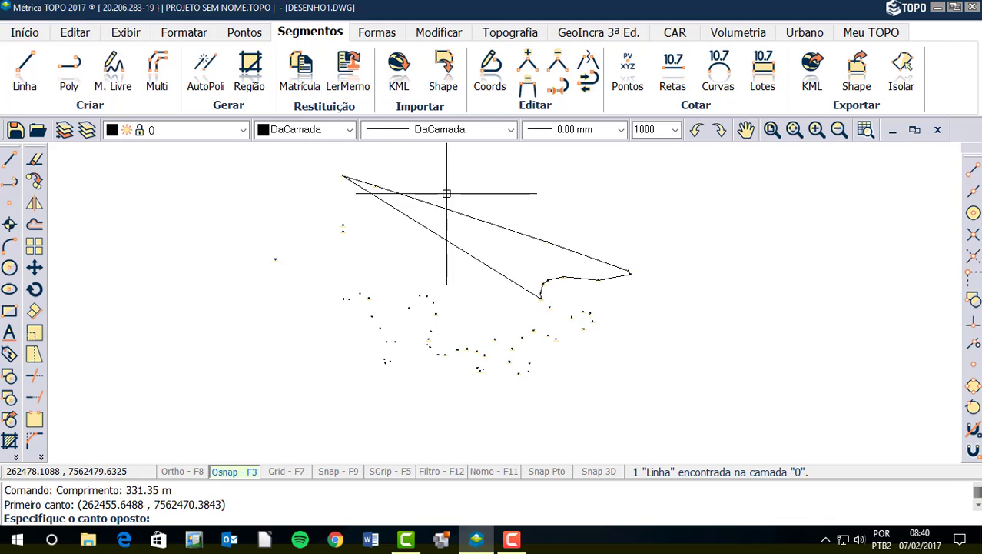
click(446, 194)
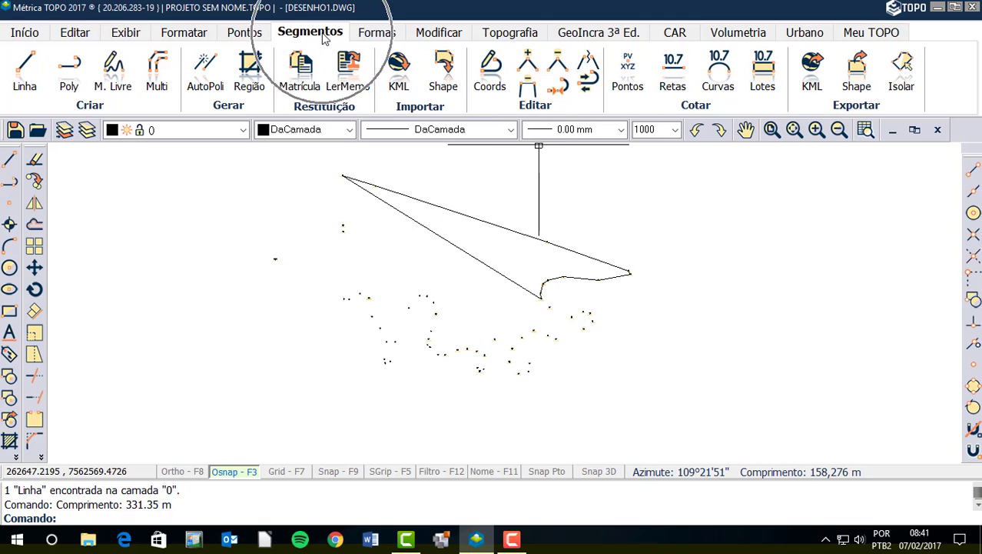
Step: Join all the drawn boundary lines into a single polyline with the Join command, enclosing the whole figure in the selection
click(557, 89)
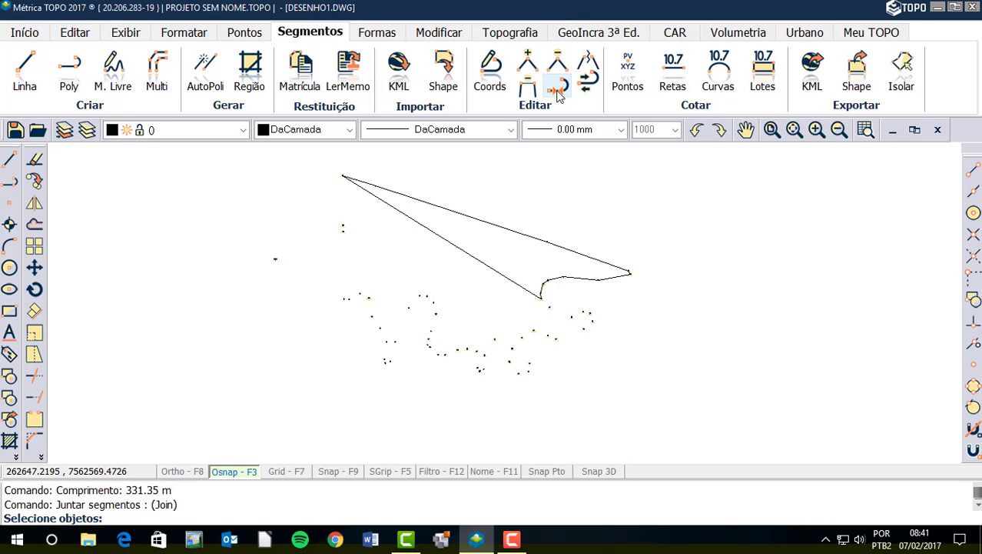
click(312, 162)
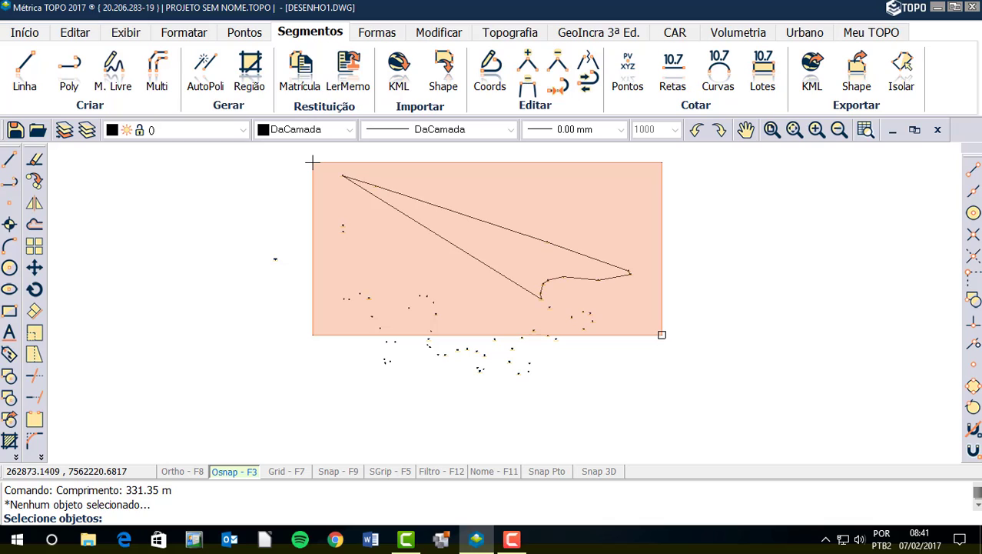
click(662, 335)
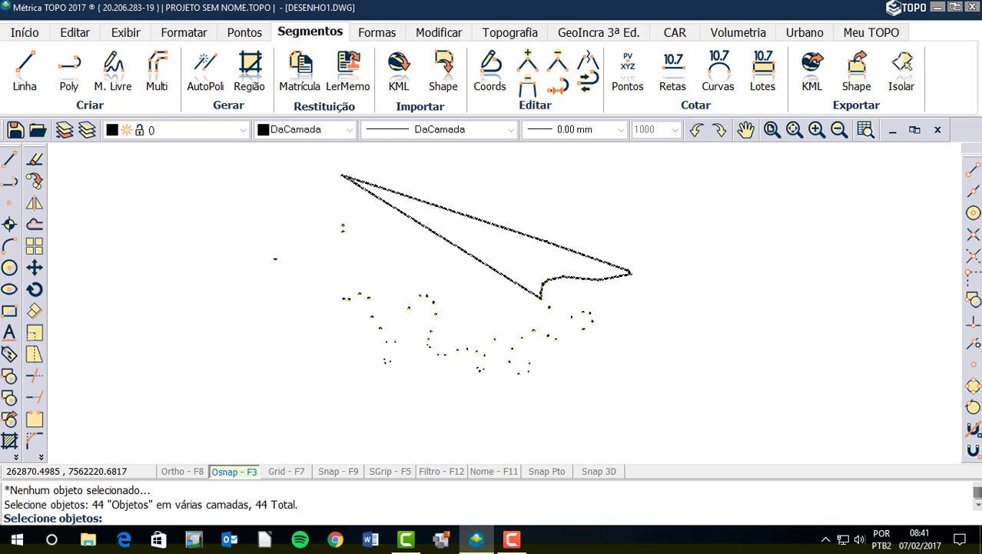
key(Return)
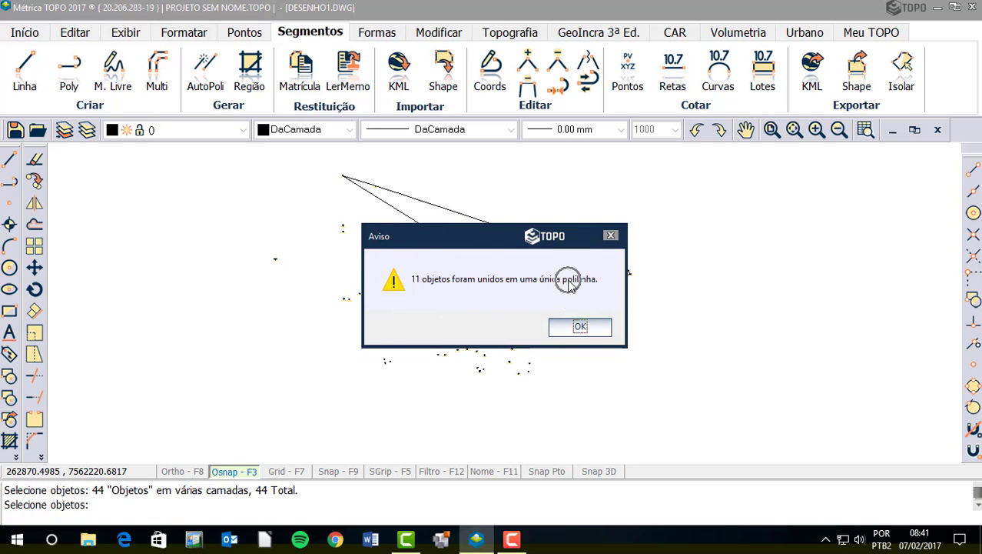
click(580, 327)
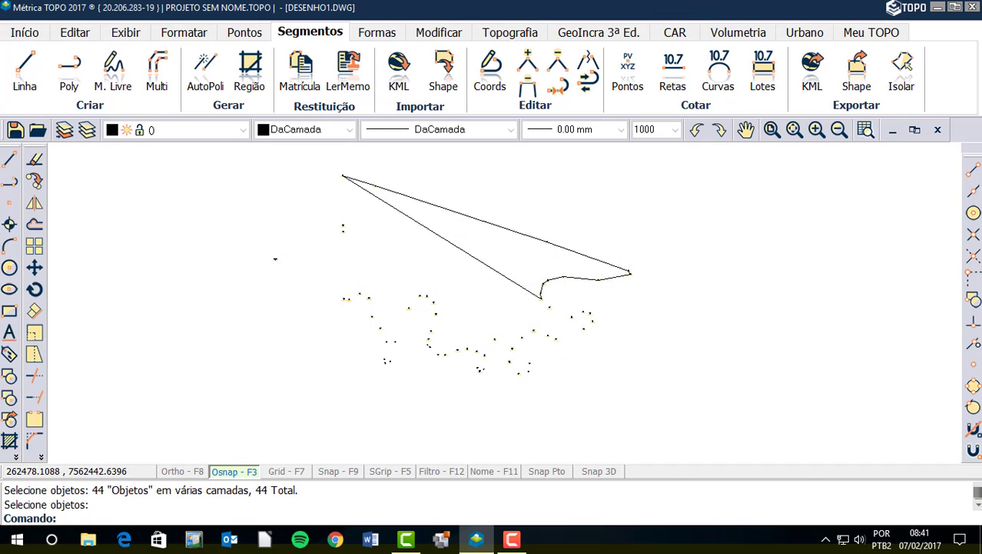
Step: Select the joined polyline to check its area and perimeter, then clear the selection
click(436, 207)
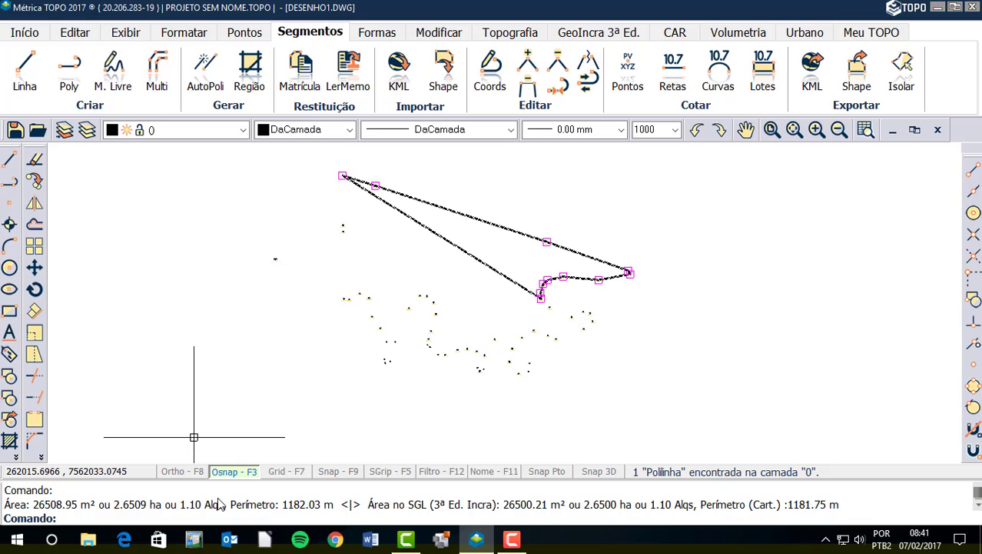
key(Escape)
click(410, 198)
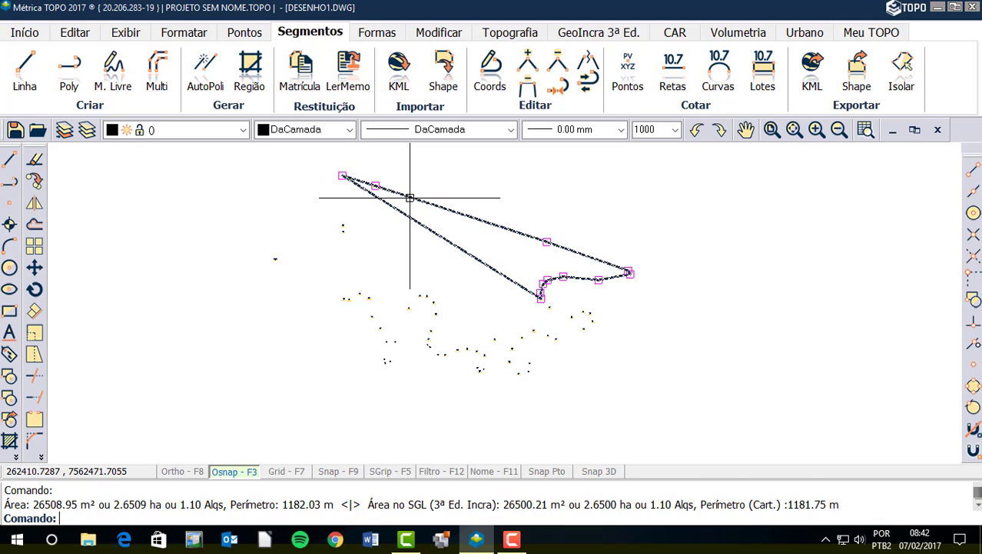
key(Escape)
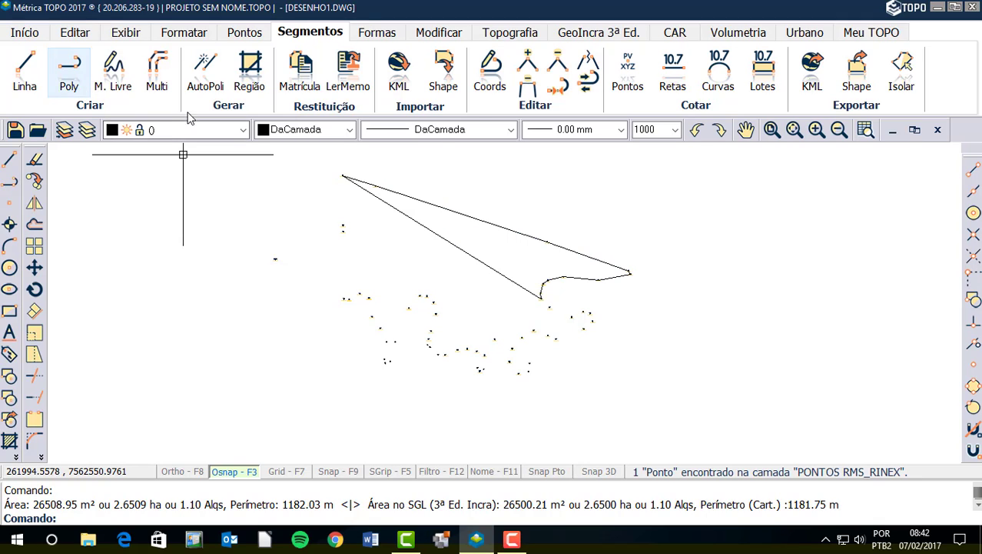
Step: Erase the joined polyline and keep the survey points
click(427, 200)
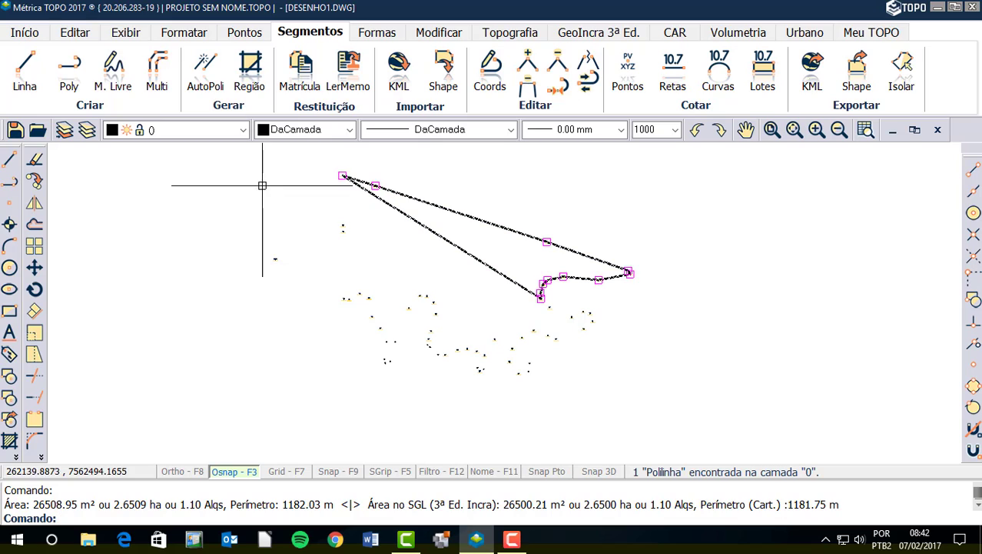
click(36, 161)
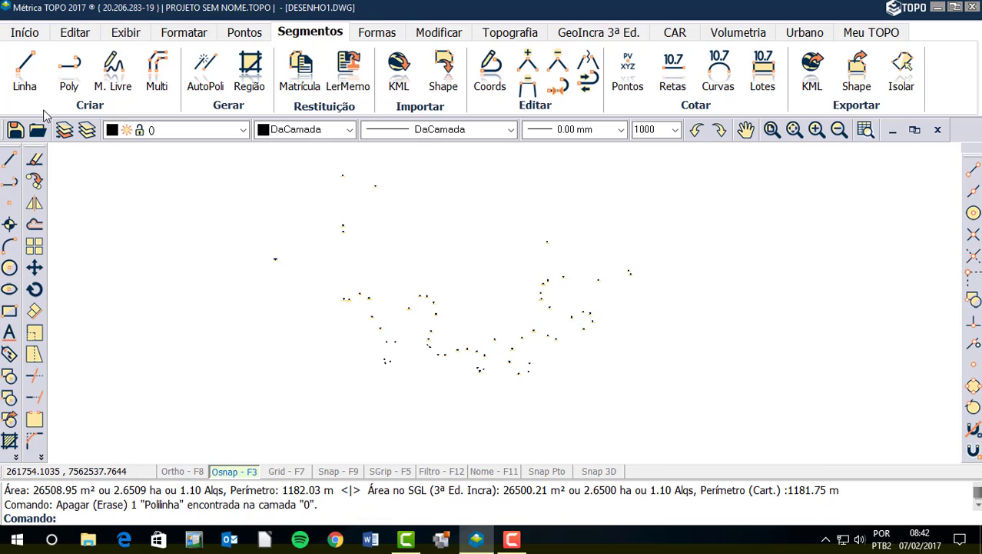
Step: Draw a polyline from point 1 along the surveyed points in numerical order to point 11, snapping to each point
click(69, 73)
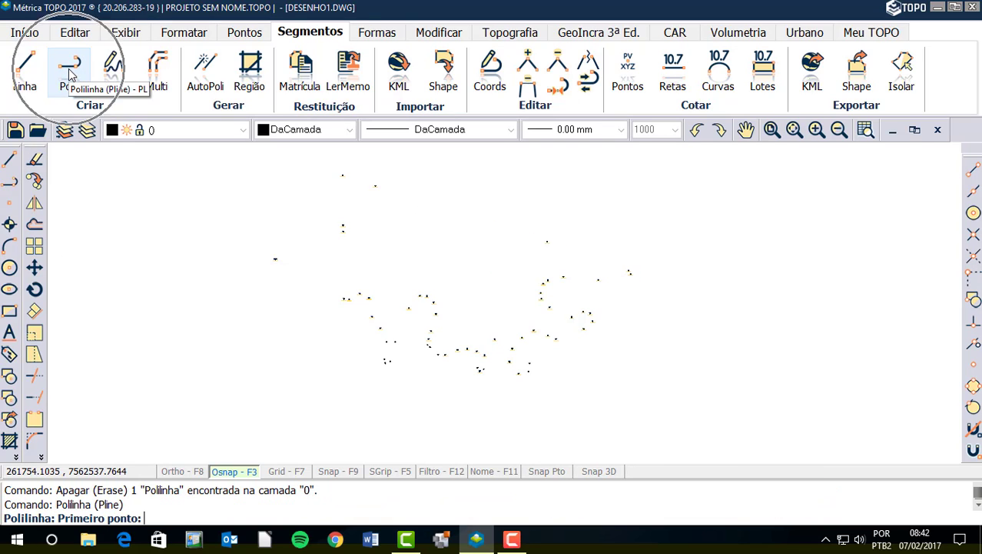
click(343, 175)
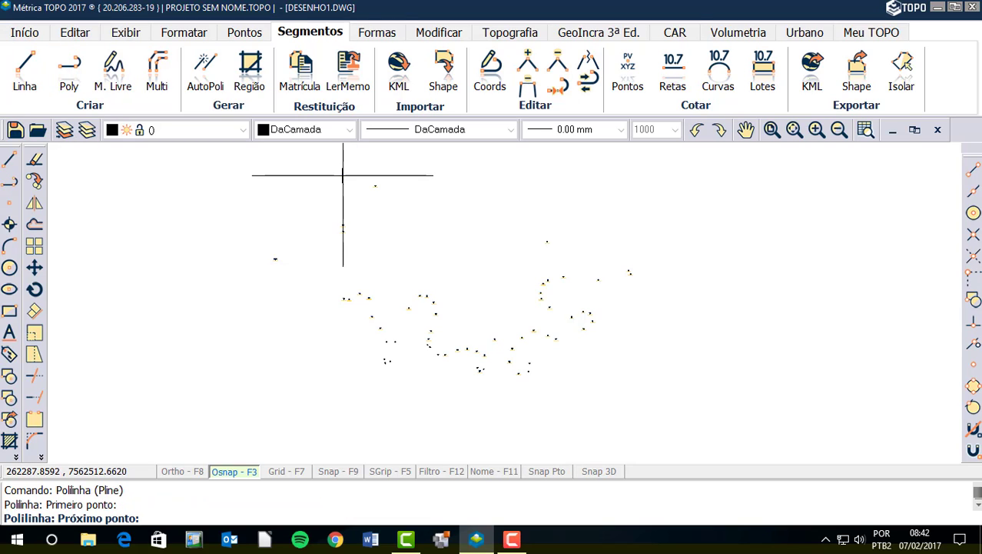
click(376, 185)
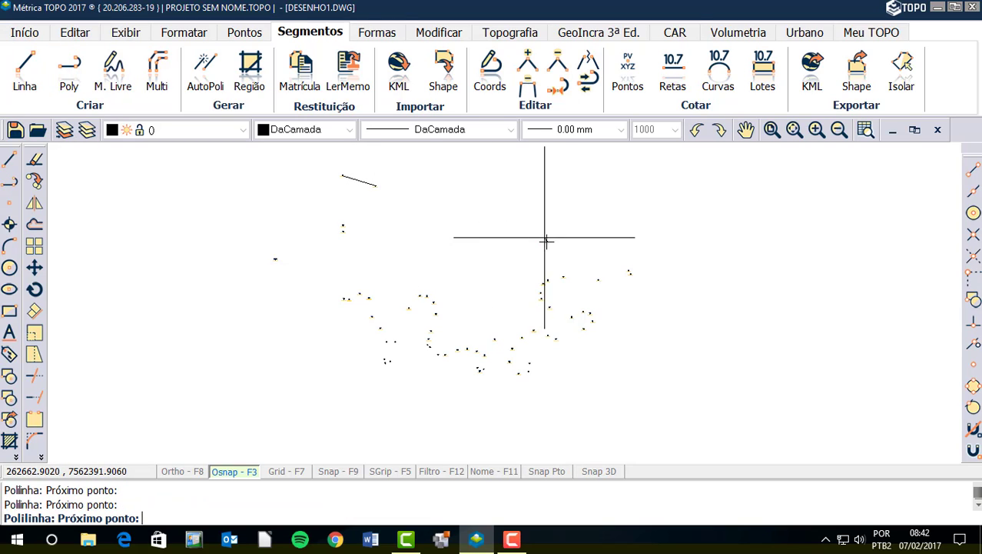
click(546, 242)
click(630, 273)
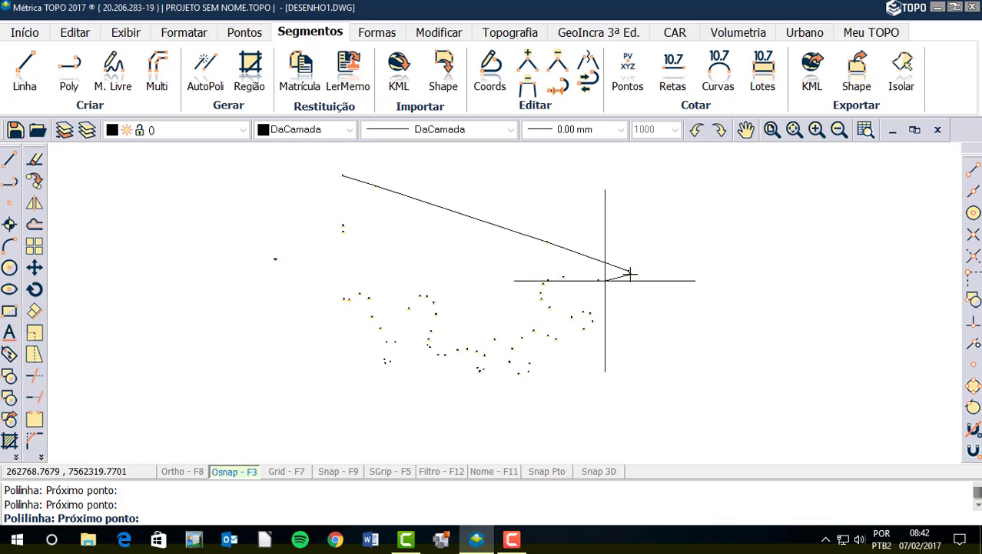
click(599, 280)
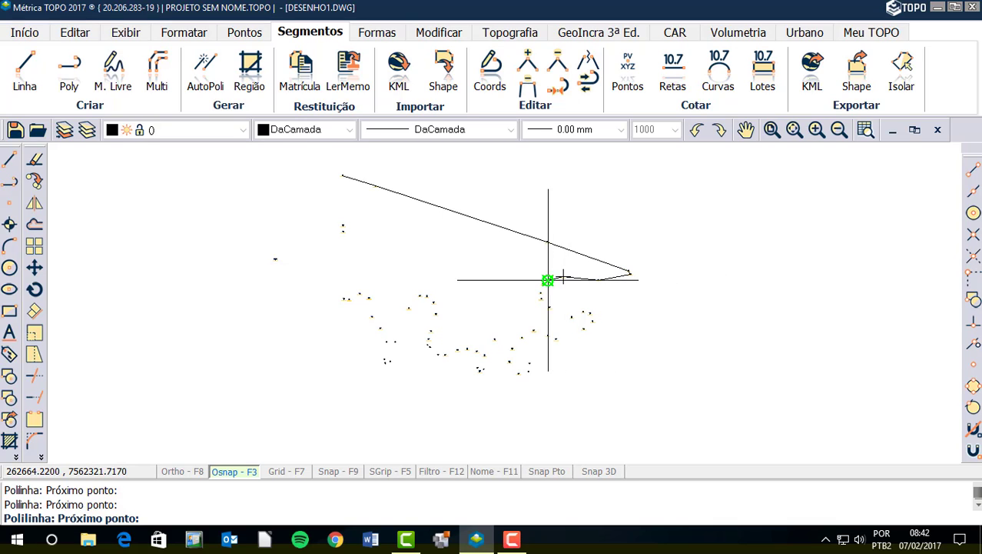
click(547, 279)
scroll(543, 288, up, 3)
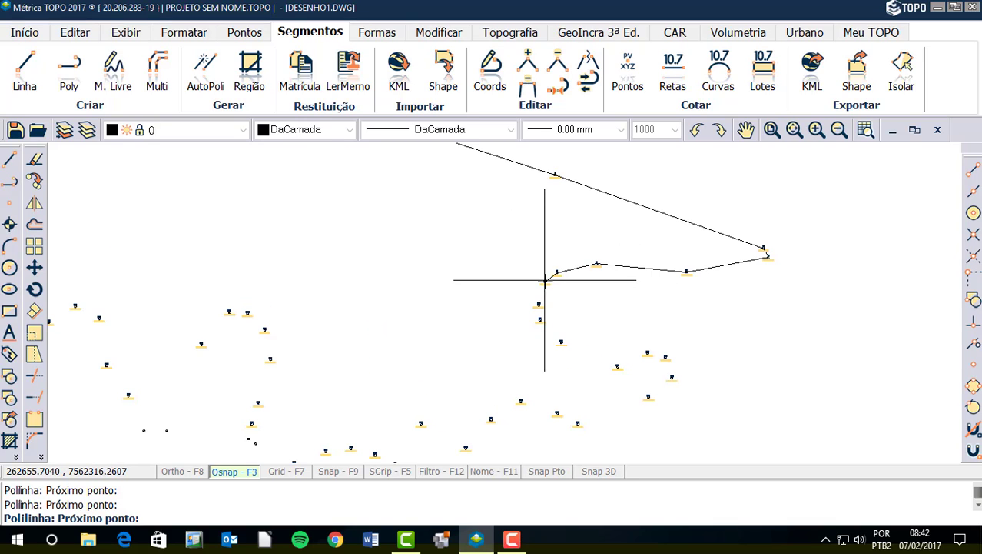
click(538, 306)
click(539, 319)
Step: Continue the polyline from point 11 through the two points below point 1, close it at point 1 and end the command
scroll(492, 327, down, 4)
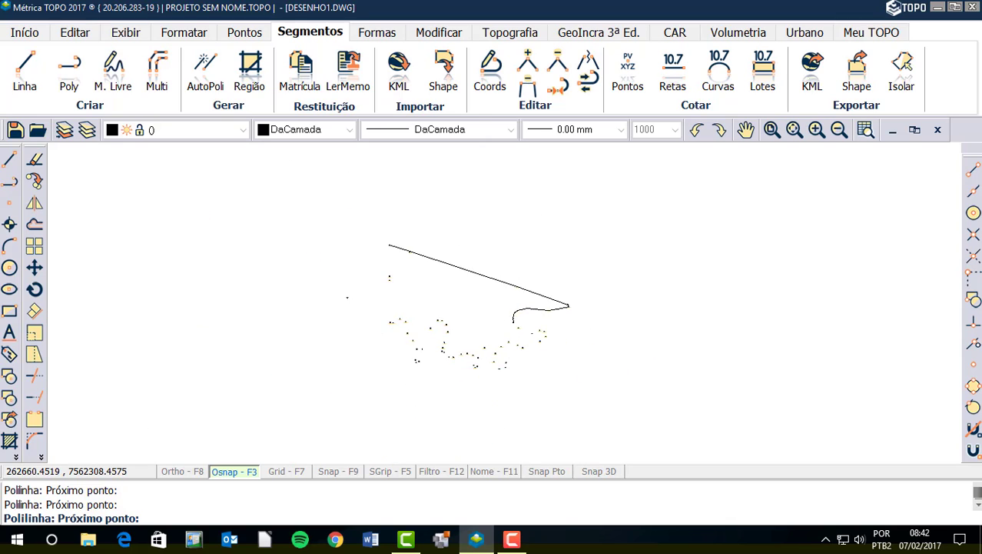
scroll(388, 230, up, 2)
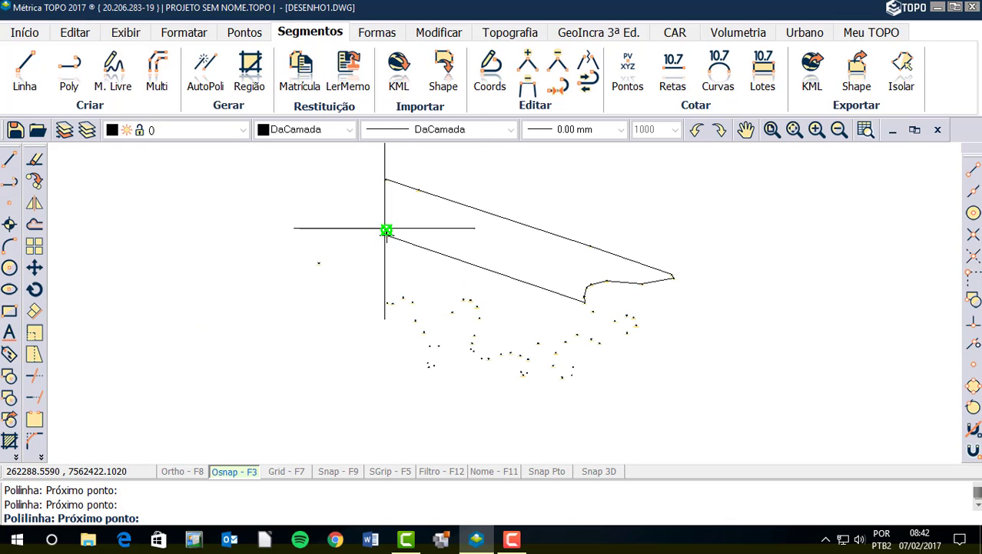
click(386, 230)
click(386, 180)
key(Escape)
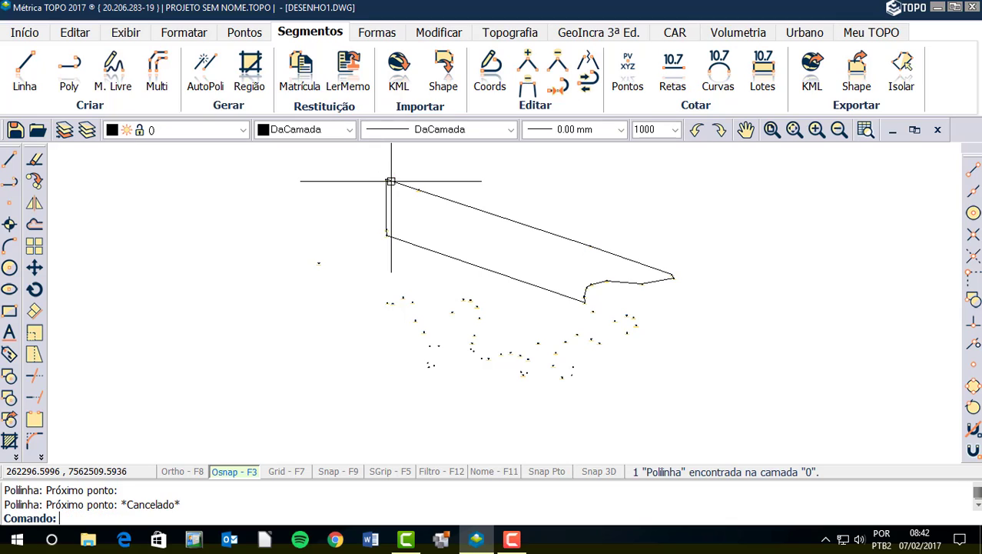
Step: Select the newly drawn boundary polyline to check its area and perimeter, then deselect it
click(388, 181)
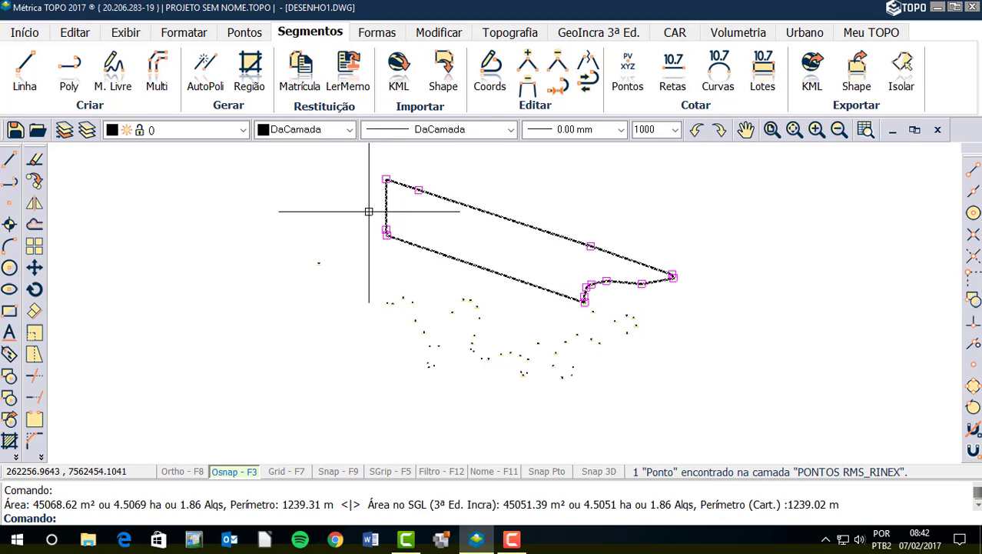
key(Escape)
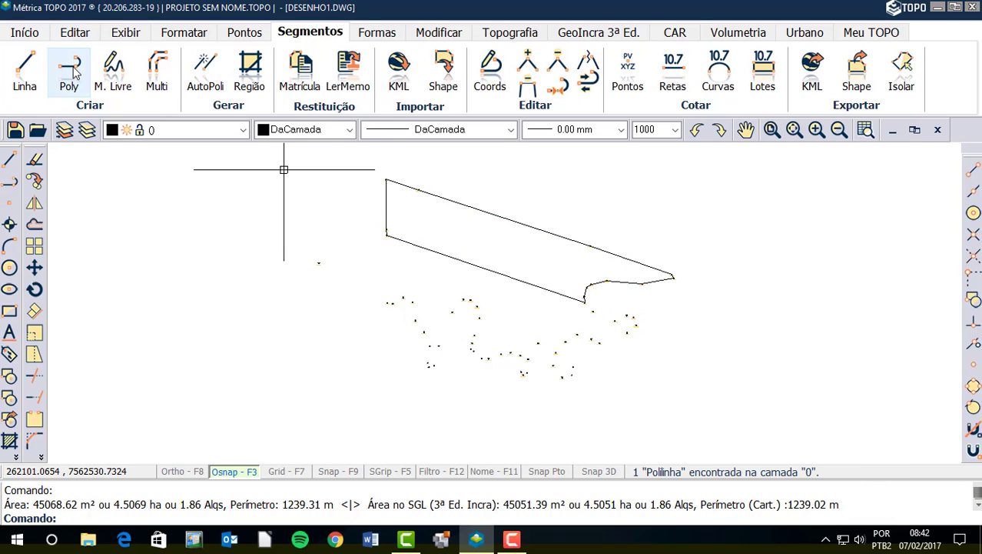
click(472, 201)
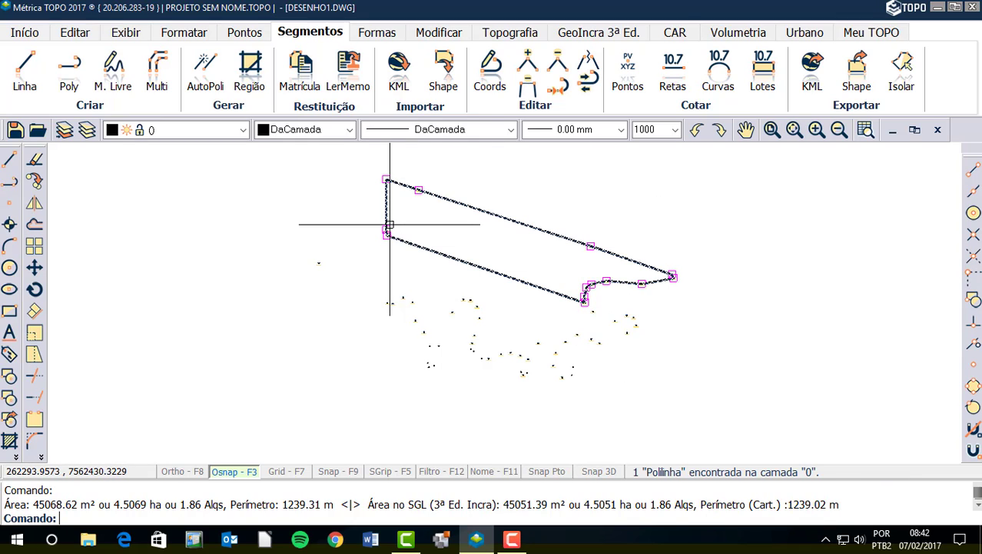
key(Escape)
Step: Open the closed boundary polyline that starts at point 1 in the polyline editor, keeping the dialog clear of the shape
scroll(391, 193, up, 5)
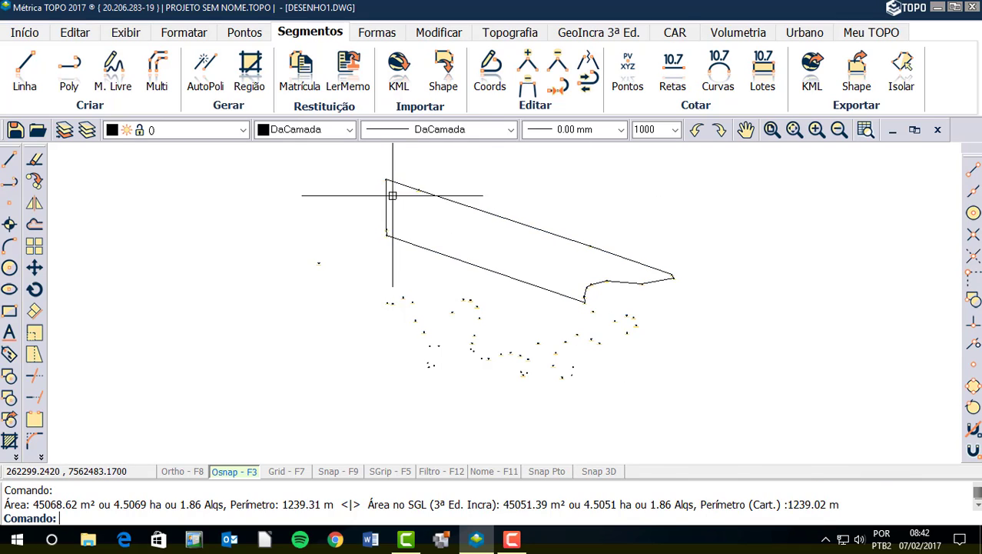
scroll(393, 188, up, 3)
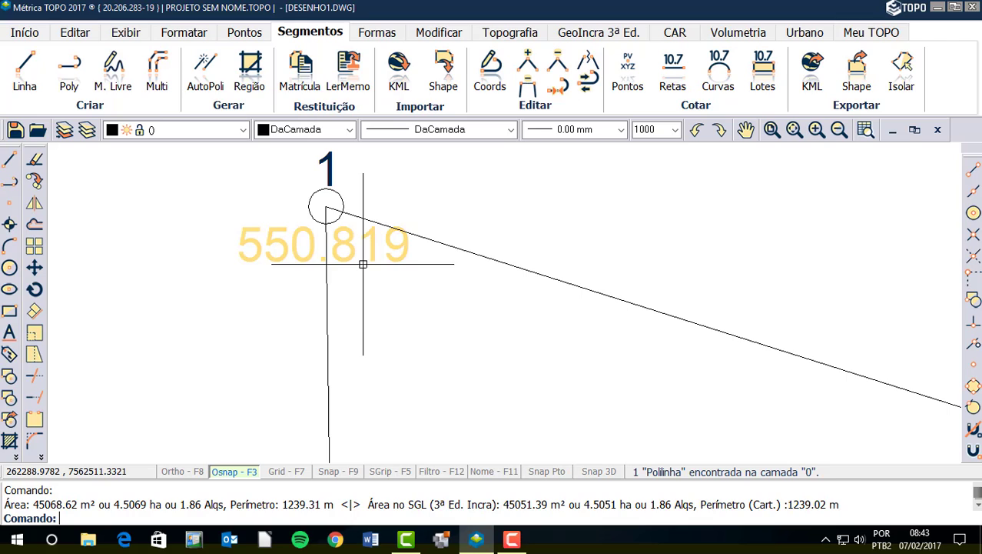
scroll(358, 231, down, 5)
click(378, 238)
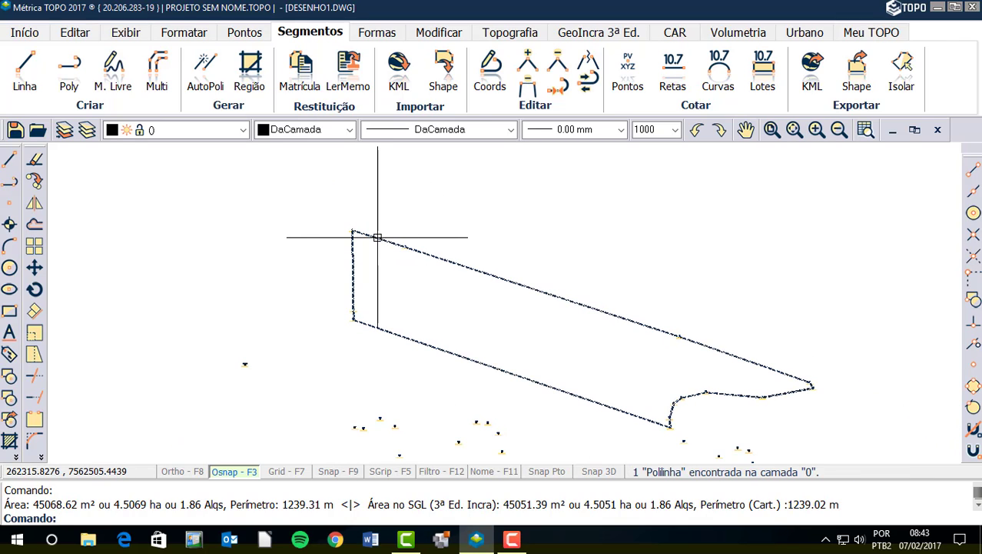
double_click(377, 237)
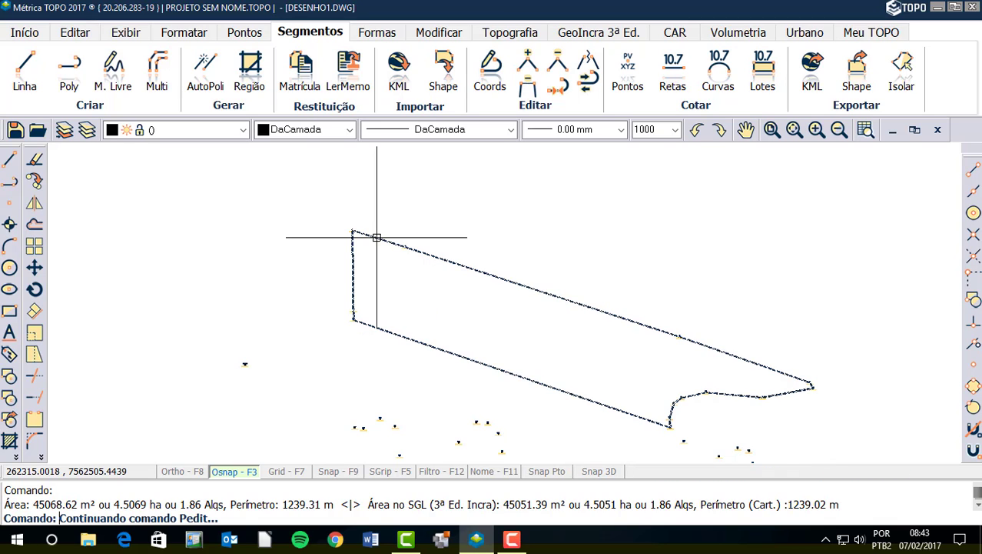
click(371, 148)
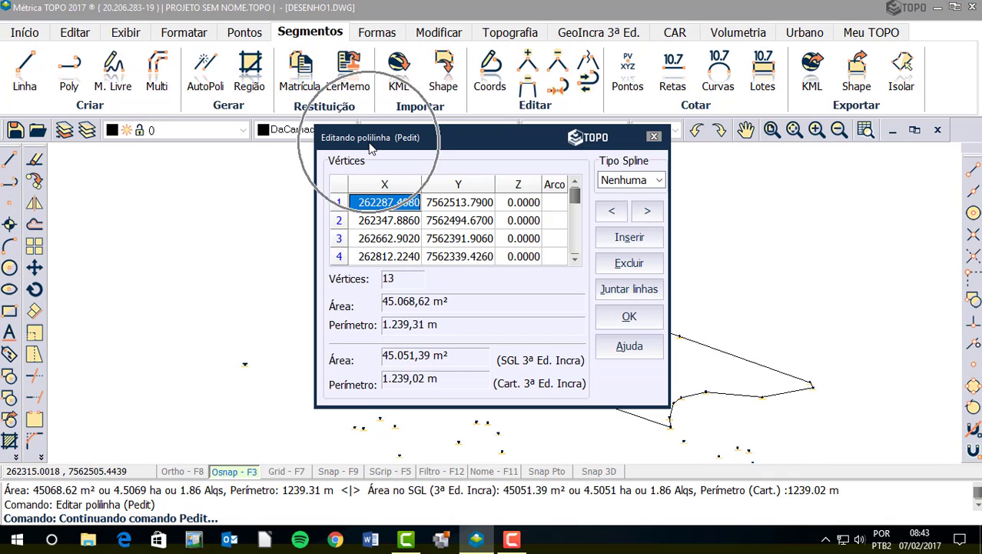
drag(398, 144, 64, 114)
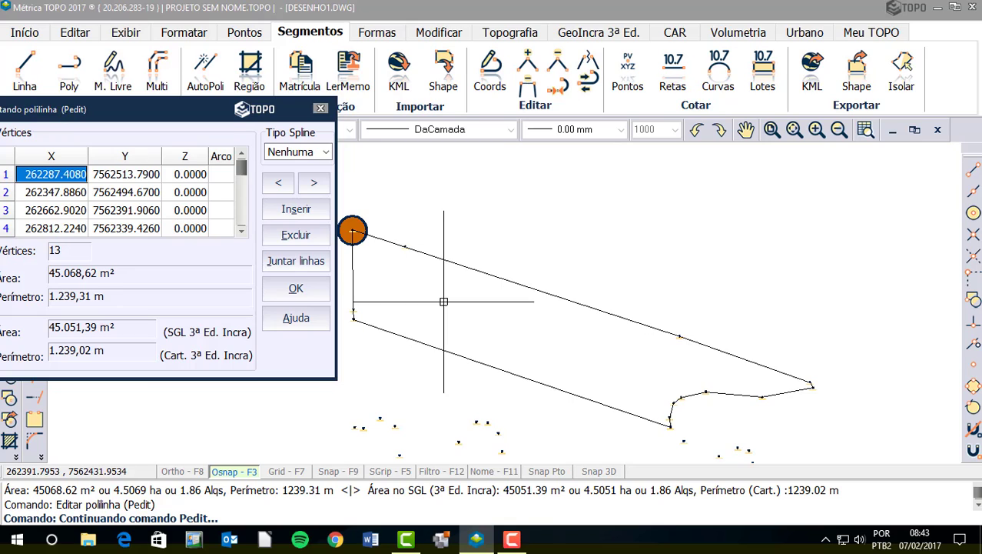
middle_drag(455, 291, 598, 283)
drag(195, 115, 269, 114)
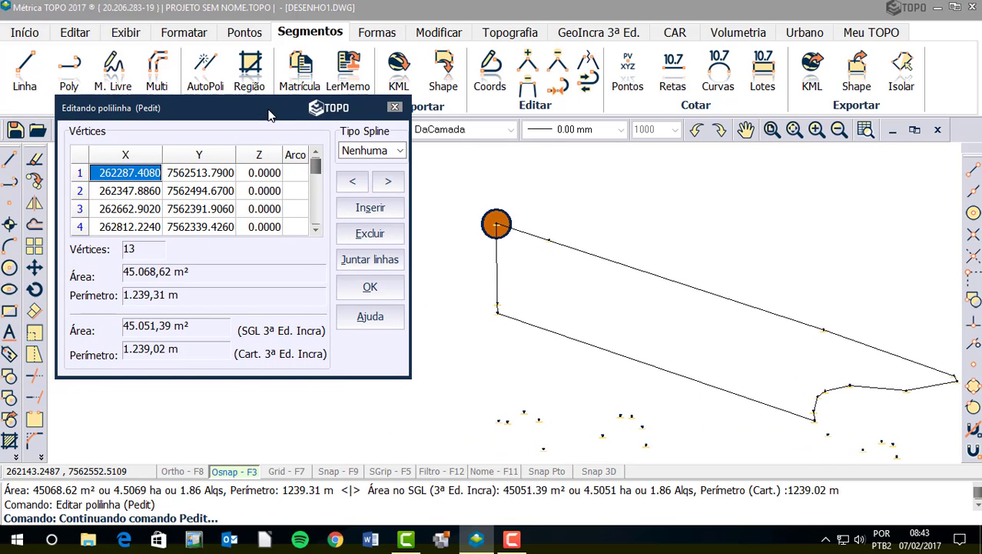
Step: Examine the Z values of the boundary polyline's vertices, then close the polyline editor
key(ctrl)
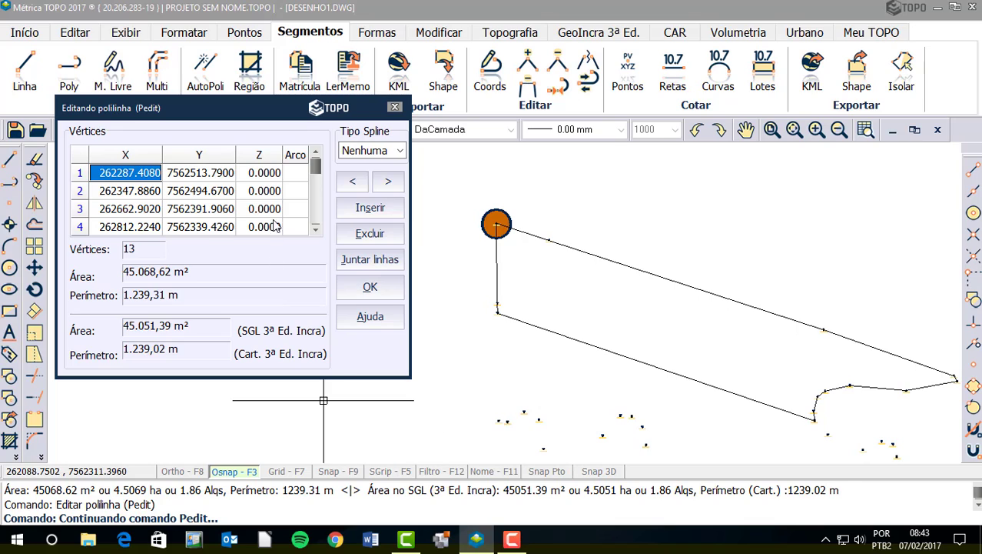
key(ctrl)
key(ctrl)
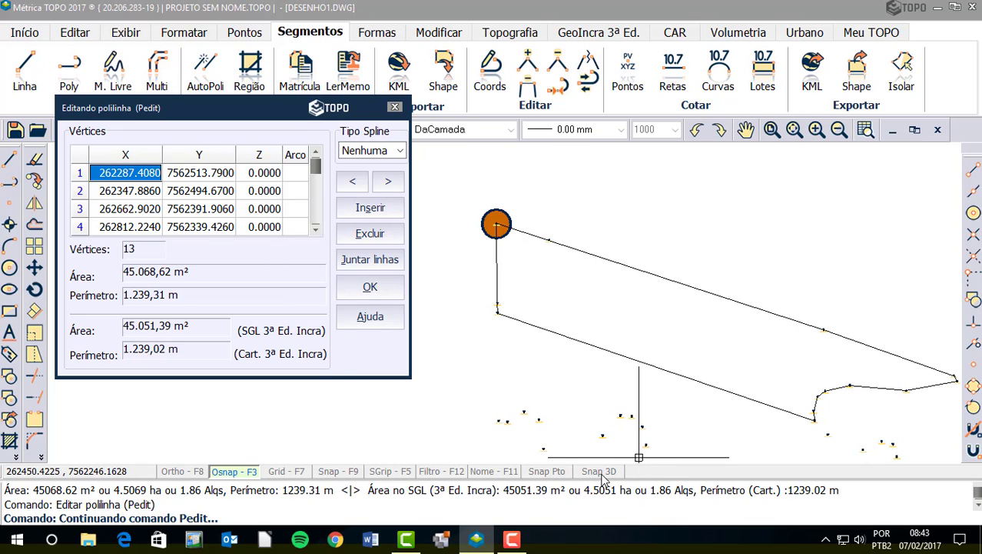
key(ctrl)
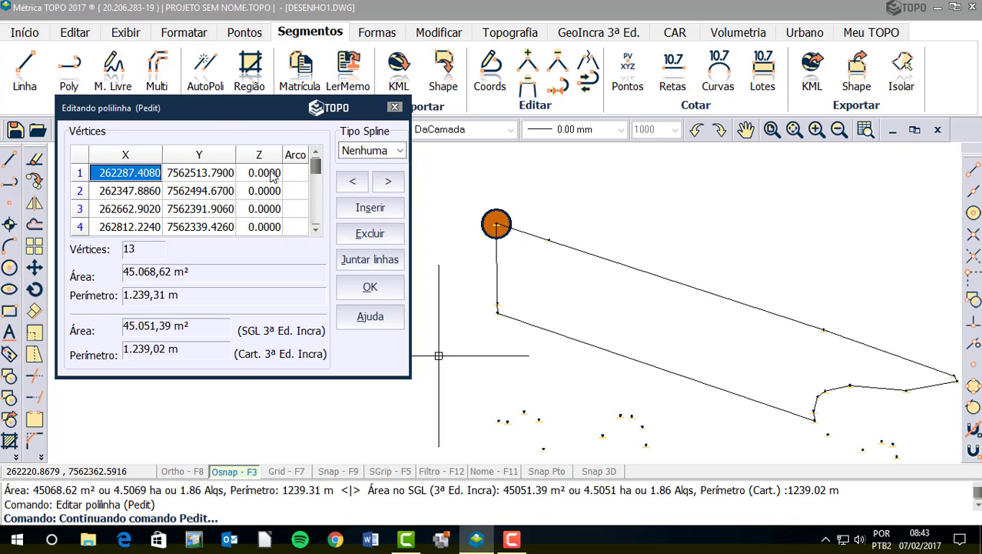
key(ctrl)
key(ctrl)
key(ctrl)
click(394, 107)
Step: Turn on 3D snapping and accept the request to activate the 3D function
middle_drag(548, 405, 357, 274)
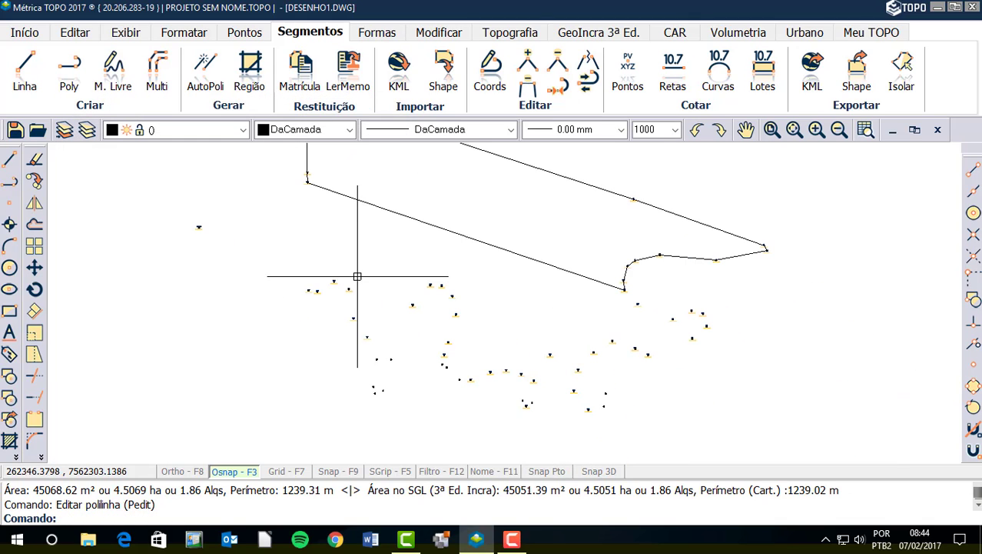
click(606, 471)
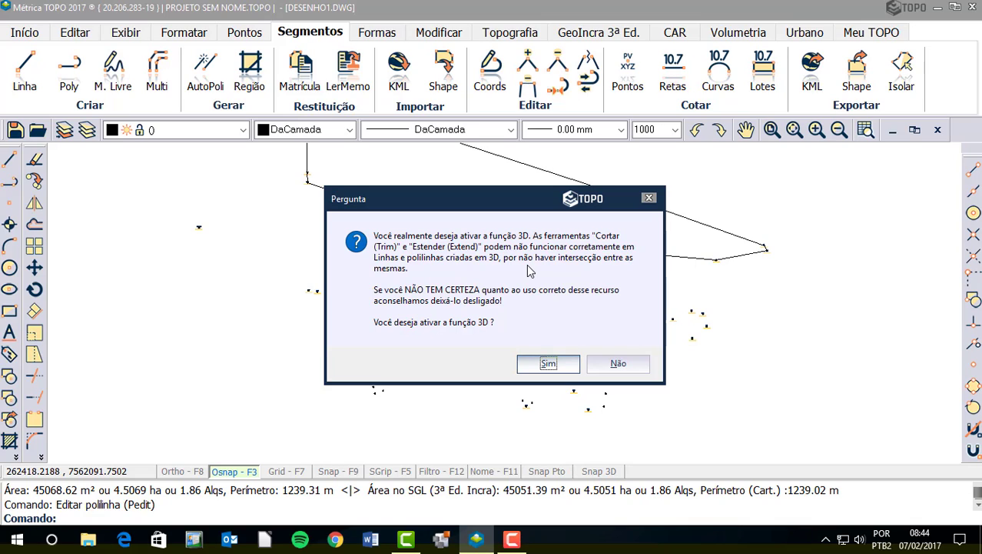
key(Return)
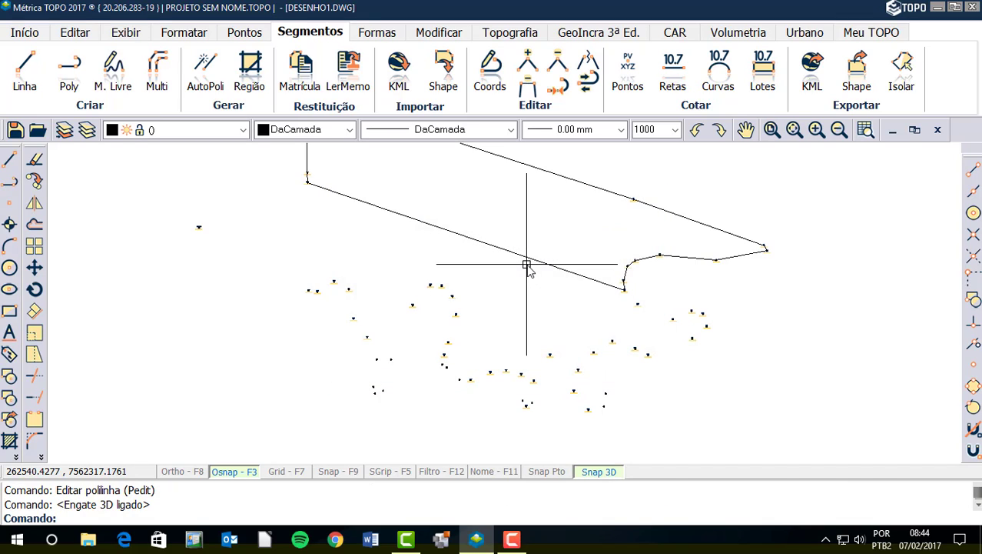
click(229, 491)
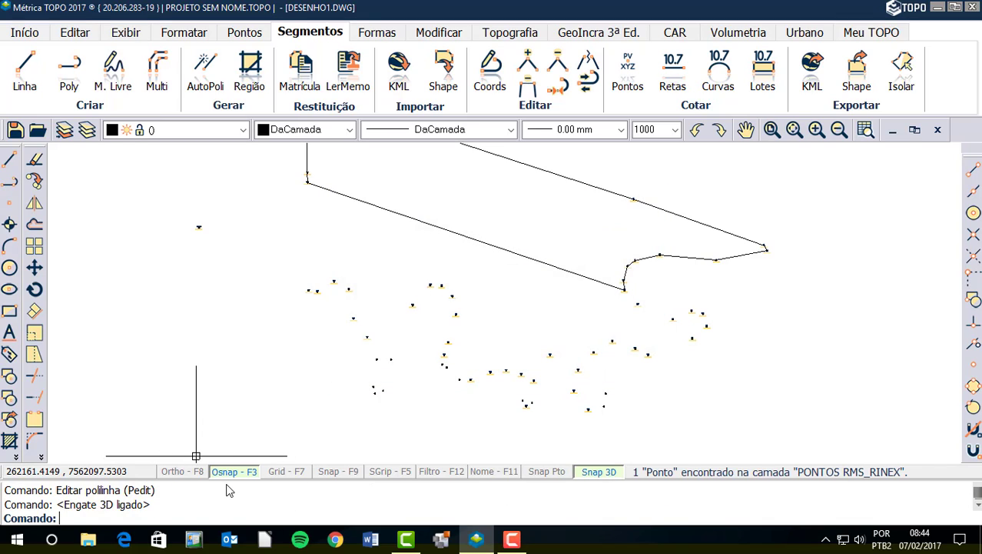
Step: Draw a polyline through seven consecutive survey points below the boundary, starting at the arc's uppermost point and running clockwise down its east side
click(73, 81)
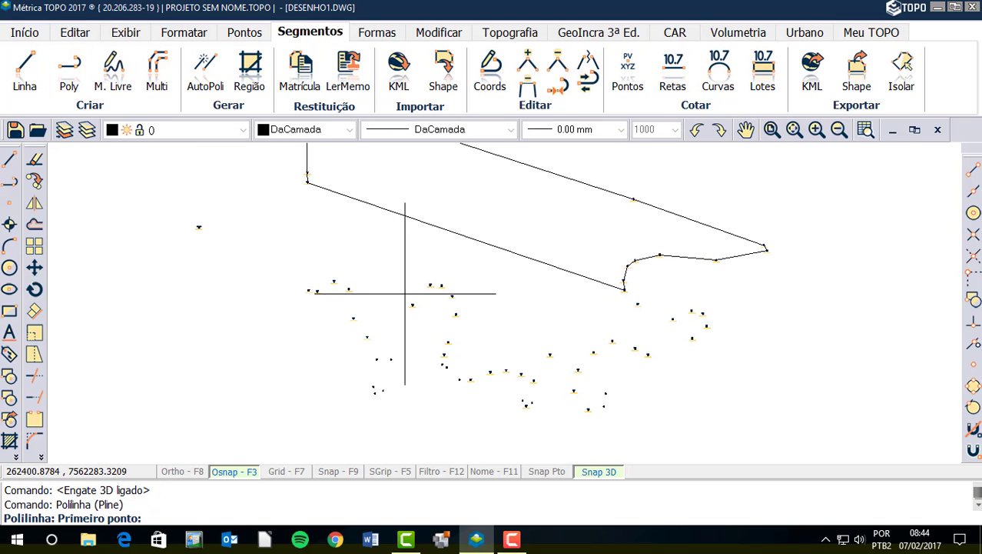
scroll(442, 288, up, 2)
scroll(428, 279, up, 1)
click(424, 275)
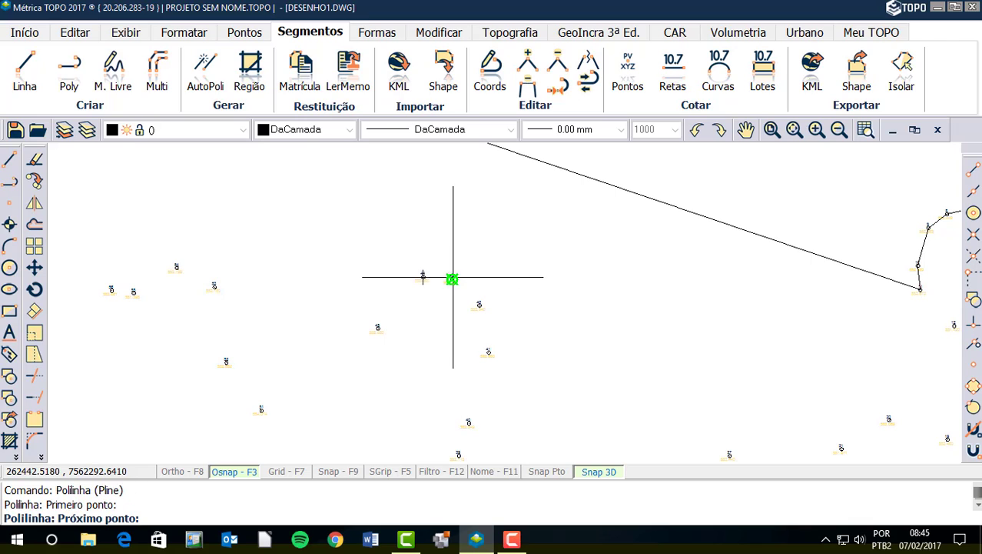
click(452, 277)
click(479, 304)
click(488, 351)
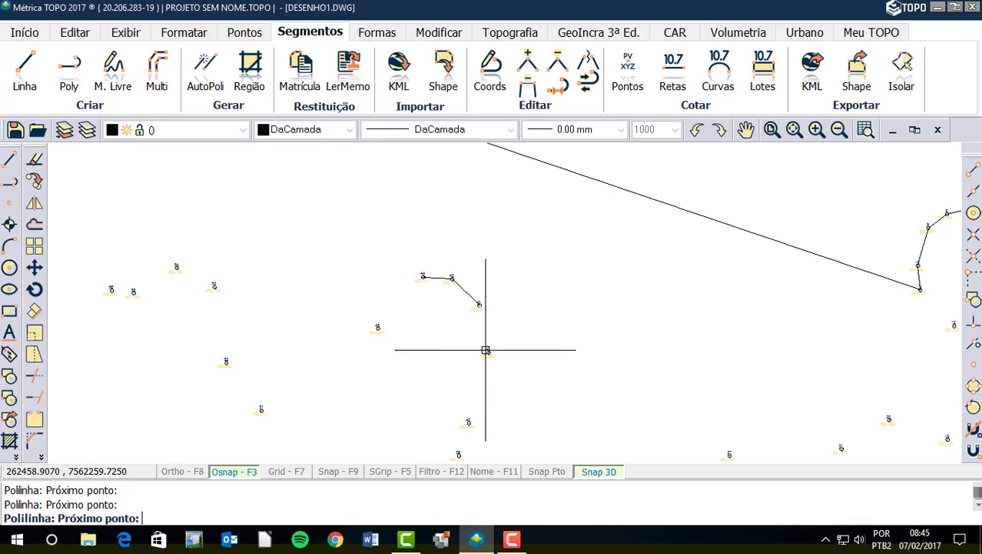
click(468, 422)
scroll(470, 305, down, 1)
scroll(467, 315, up, 2)
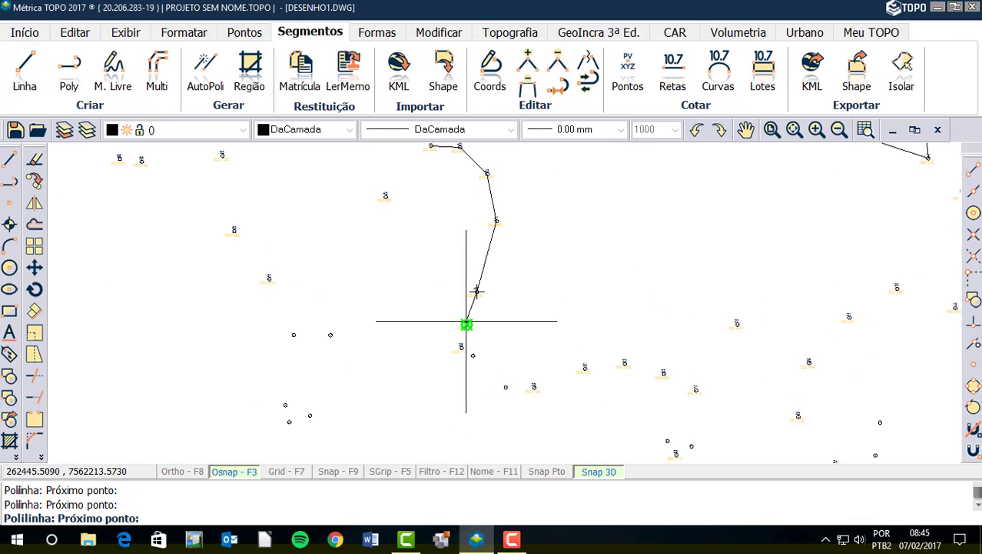
click(460, 346)
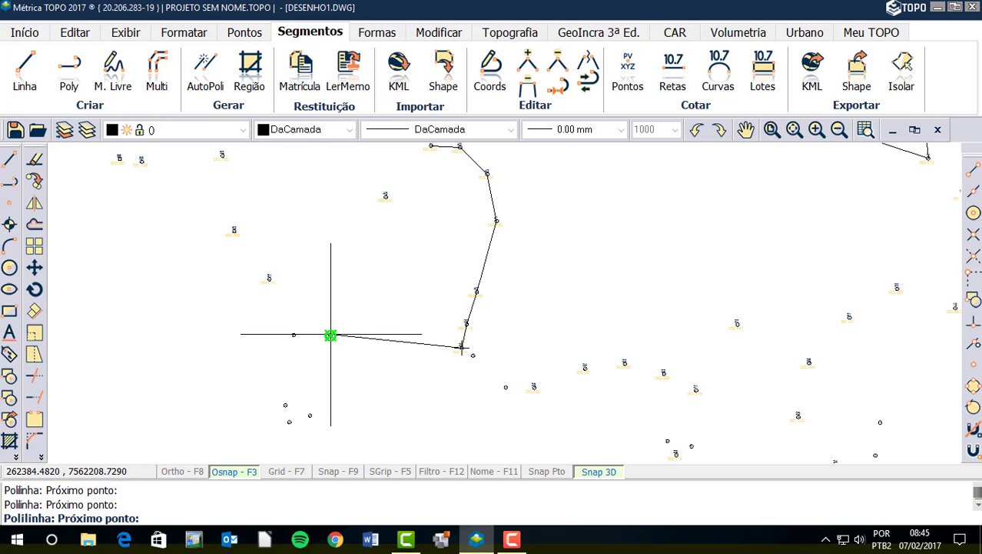
Step: Continue the polyline west to the unlabelled point and up through the western arc point, close it at its start and end the command
click(330, 335)
click(386, 195)
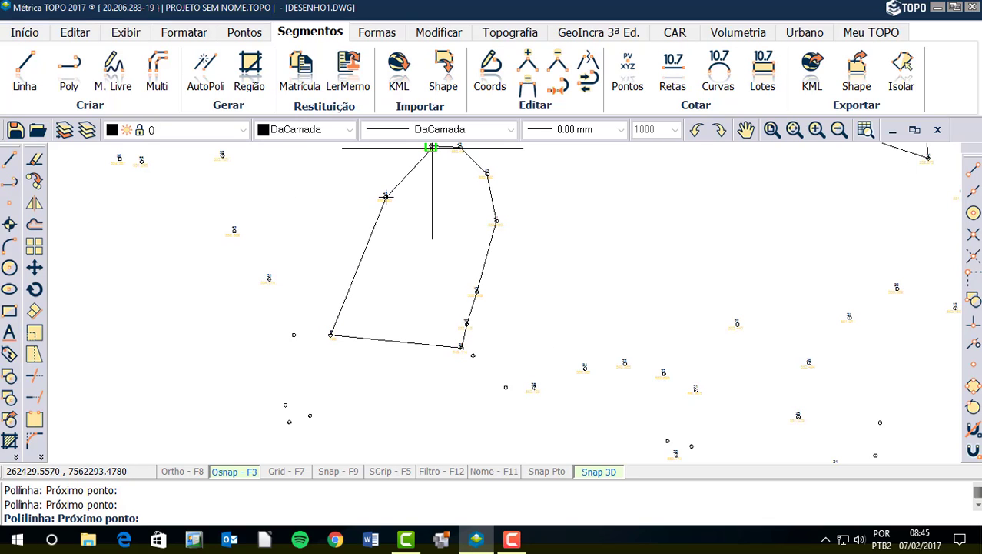
click(431, 146)
key(Escape)
Step: Open the small new polyline in the polyline editor, inspect the Z values of vertices 1 to 4, then close the editor
middle_drag(426, 278, 411, 340)
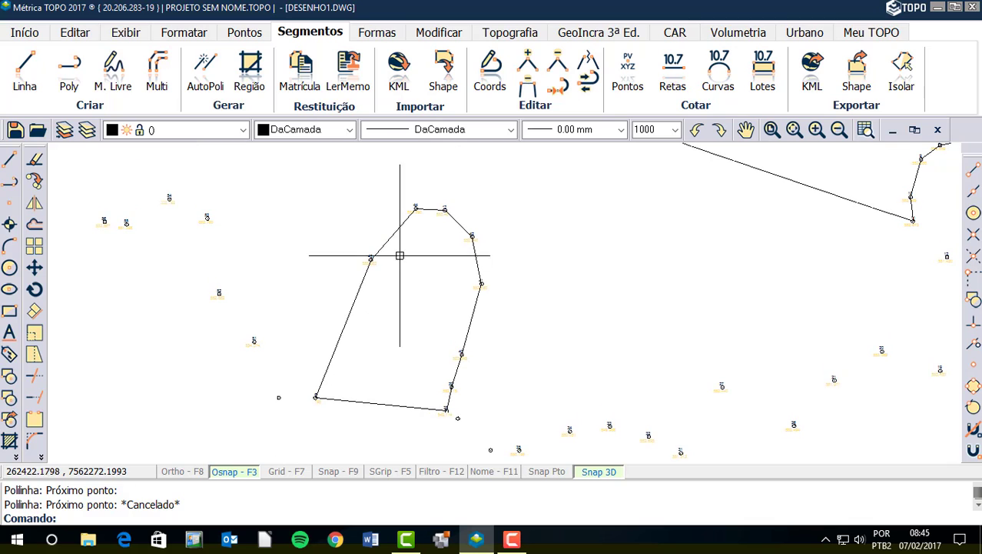
click(401, 231)
double_click(402, 231)
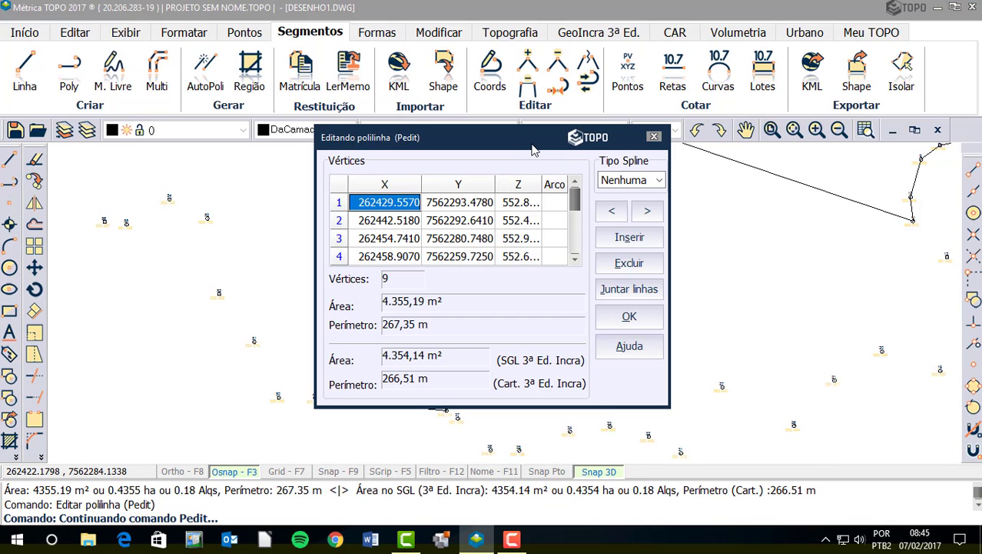
drag(532, 144, 669, 136)
click(659, 197)
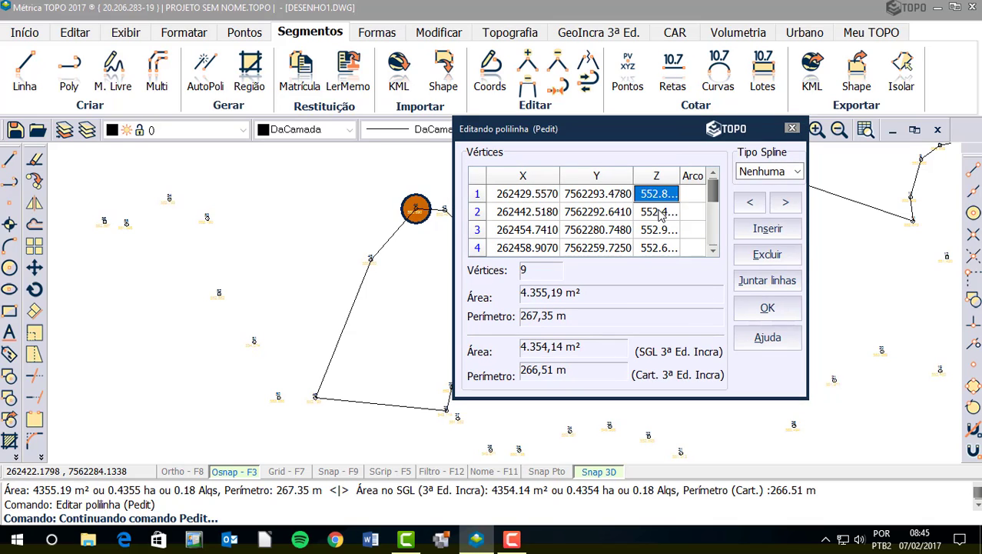
click(661, 212)
click(660, 229)
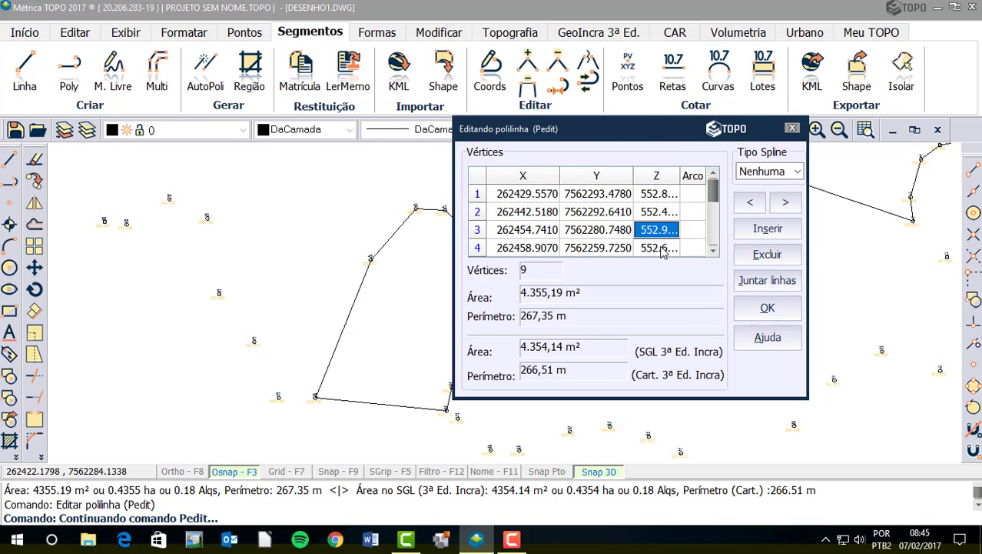
click(661, 248)
drag(654, 129, 745, 98)
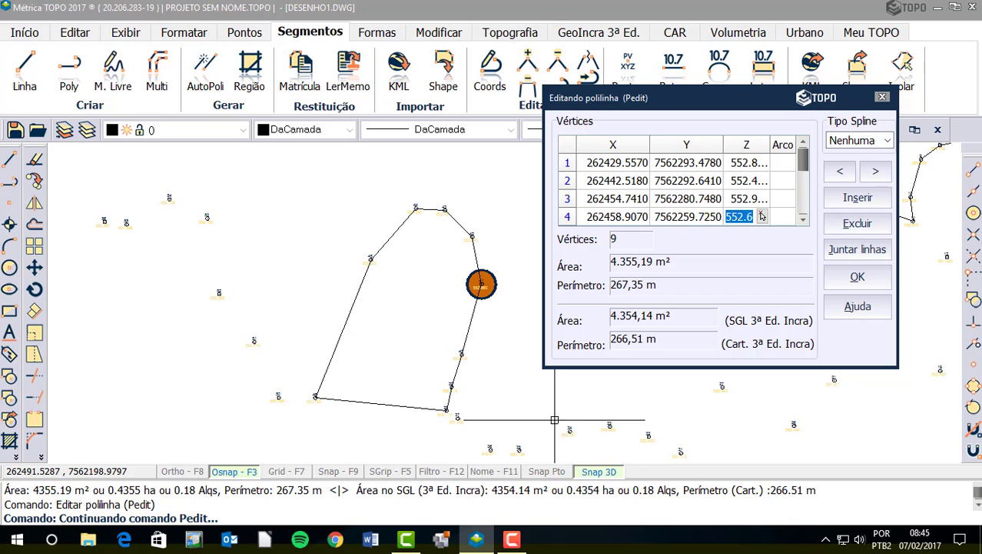
key(ctrl)
key(ctrl)
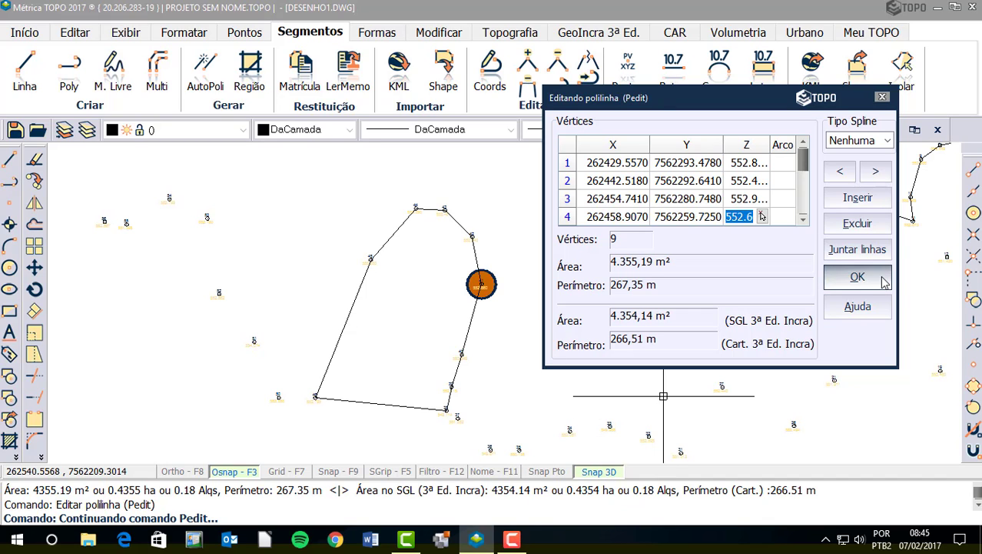
click(858, 277)
Step: Reopen the large boundary polyline in the polyline editor to compare its Z values, then close the editor
scroll(206, 375, down, 2)
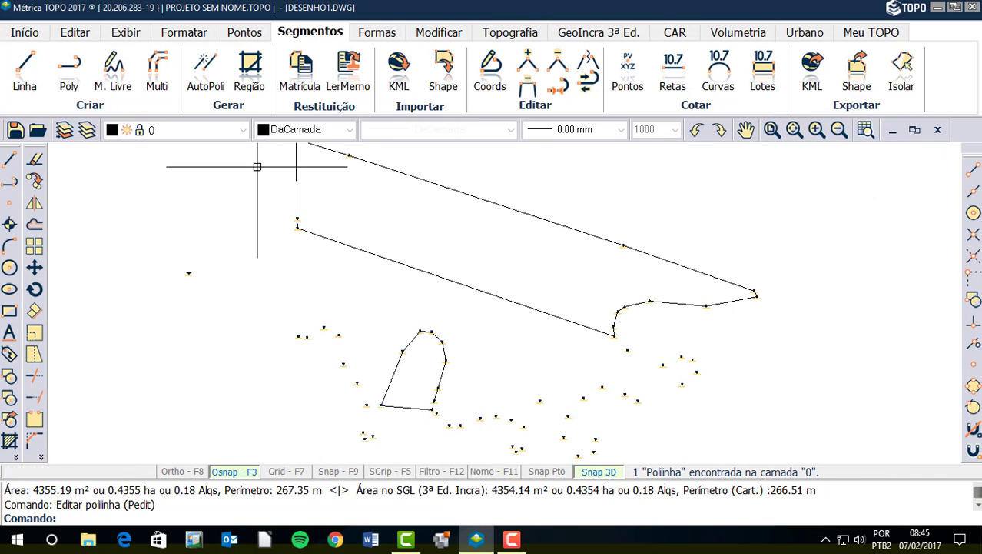
double_click(497, 210)
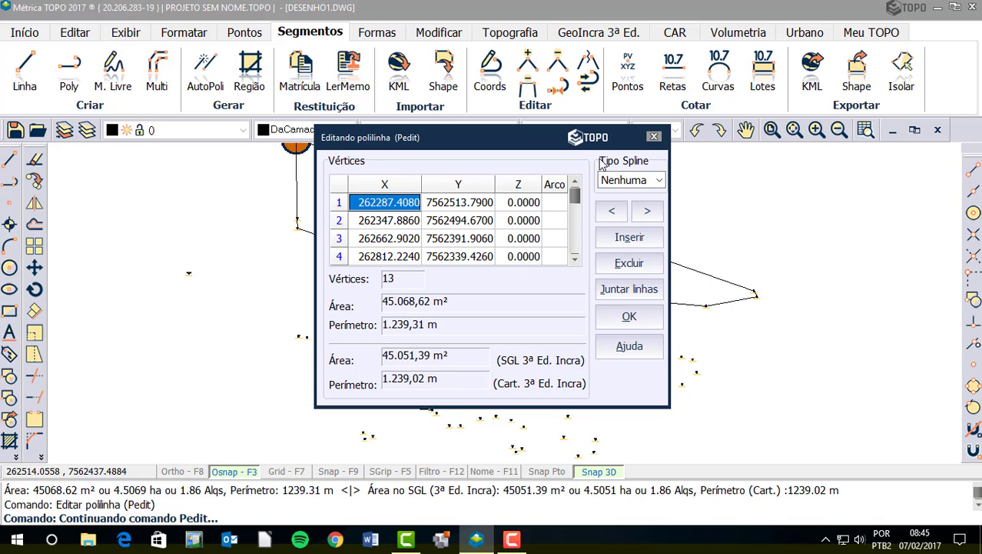
click(654, 136)
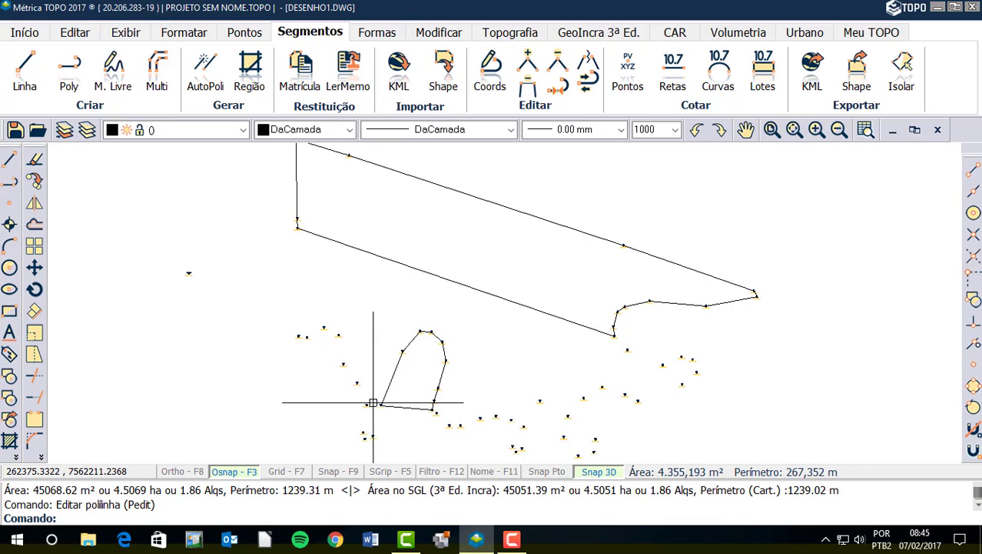
Step: Check the area and perimeter read-out of the large boundary polyline in the drawing
scroll(400, 369, down, 2)
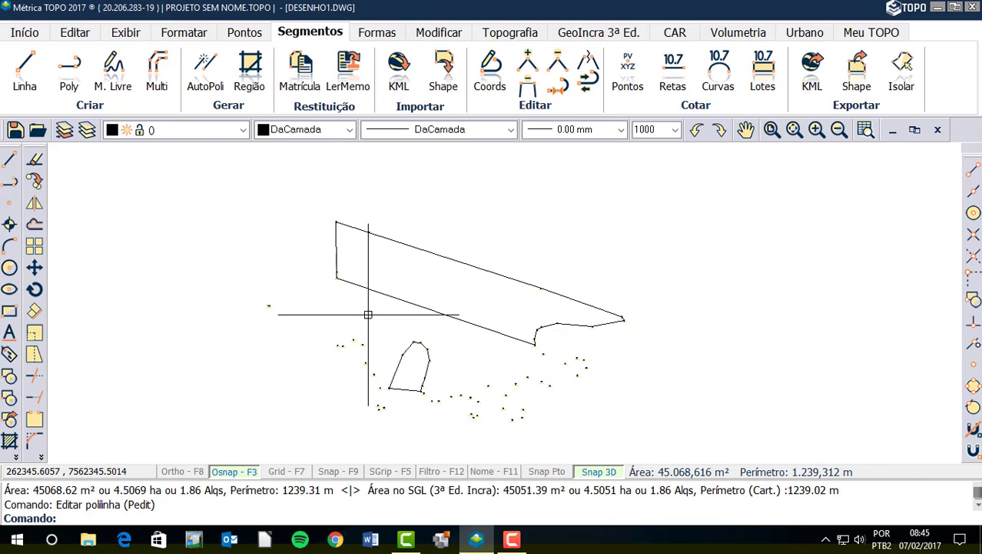
scroll(338, 223, up, 4)
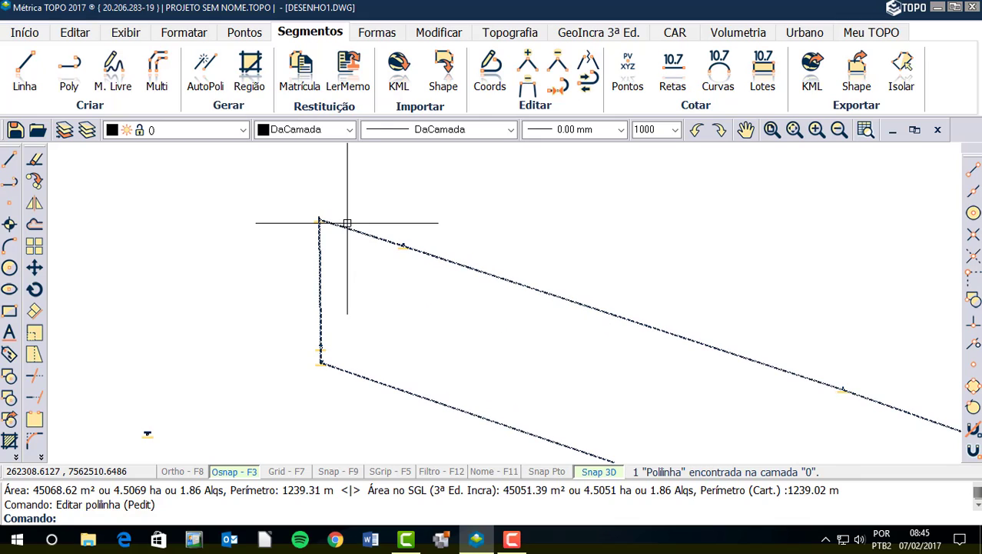
mouse_move(344, 224)
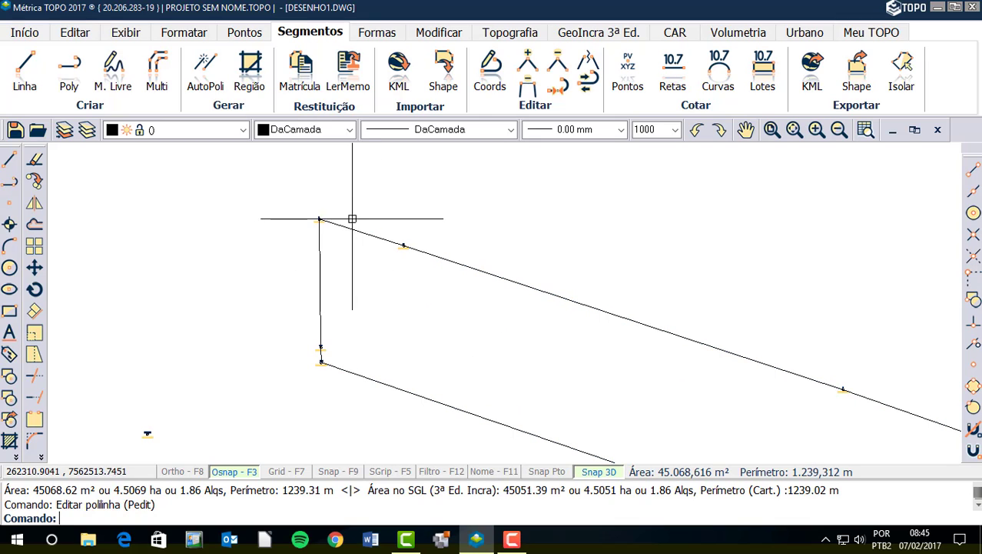
scroll(346, 231, down, 2)
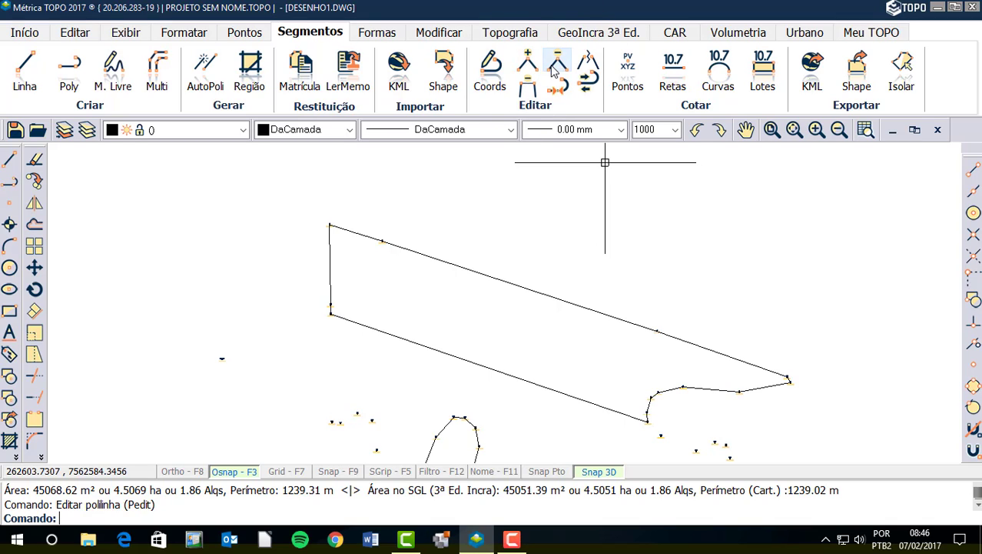
key(ctrl)
key(ctrl)
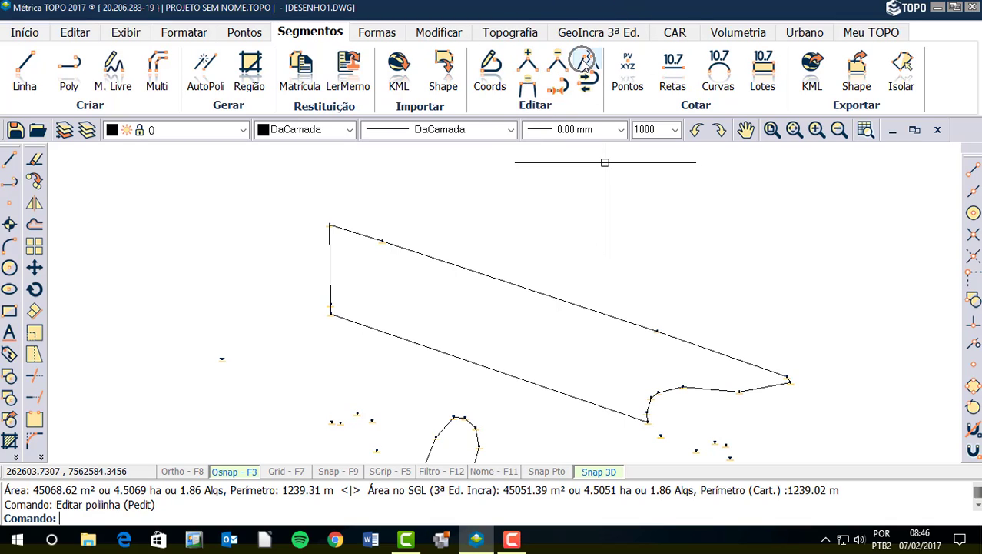
key(ctrl)
key(ctrl)
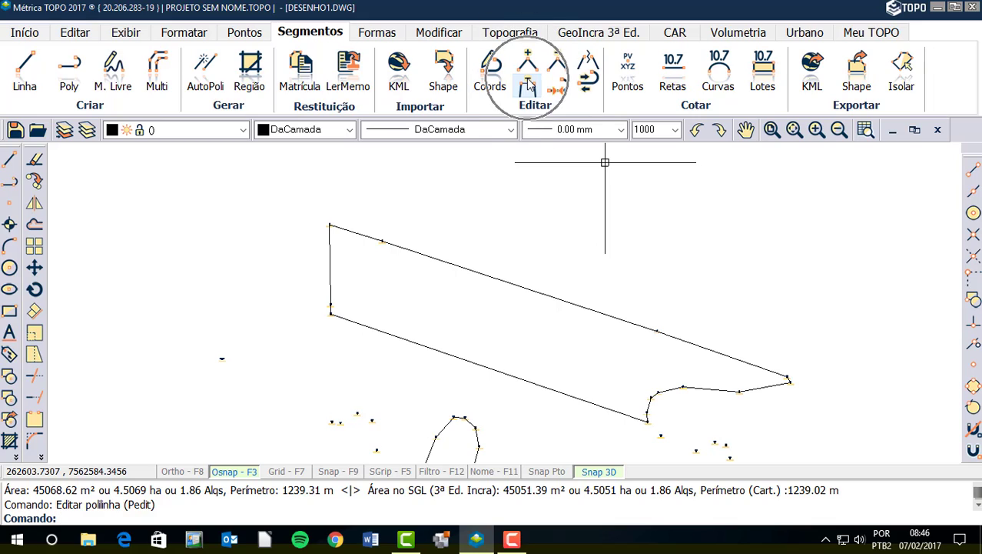
key(ctrl)
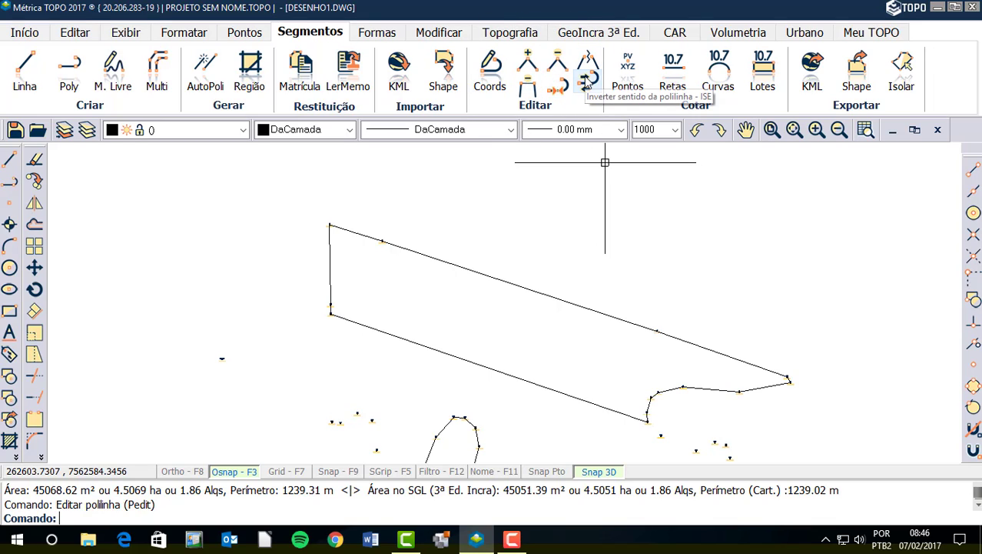
key(ctrl)
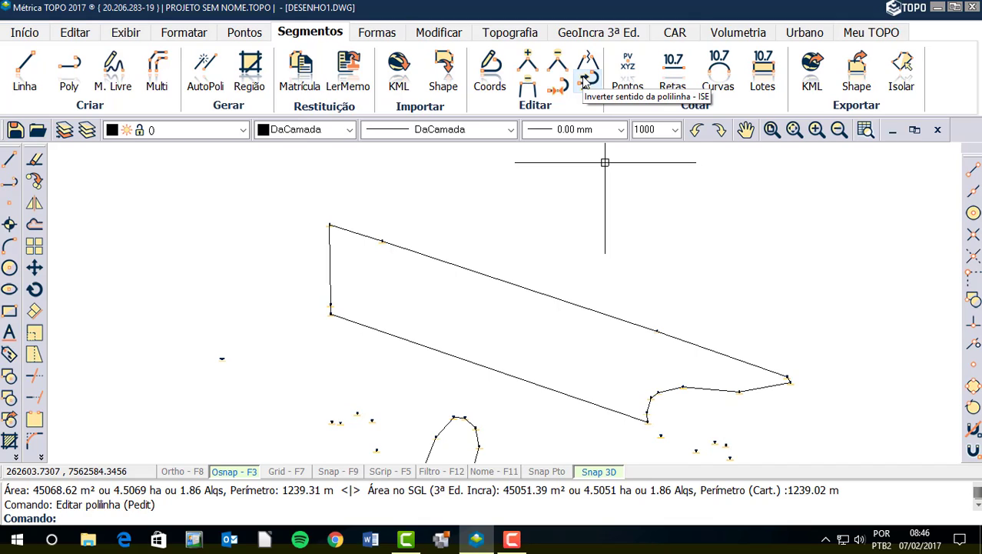
click(585, 81)
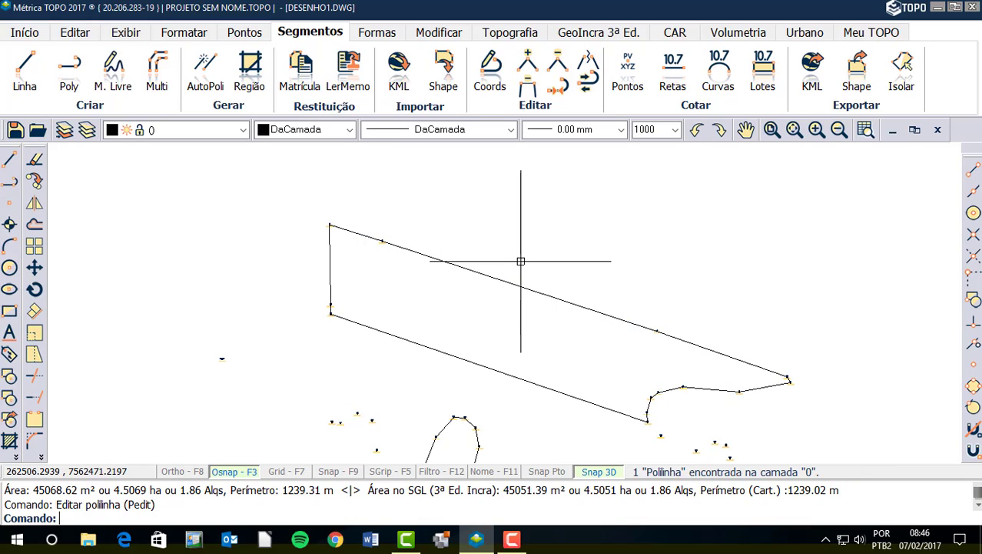
Step: Insert a vertex in the large boundary polyline just outside its long upper edge, declining elevation interpolation, and end the command
click(529, 62)
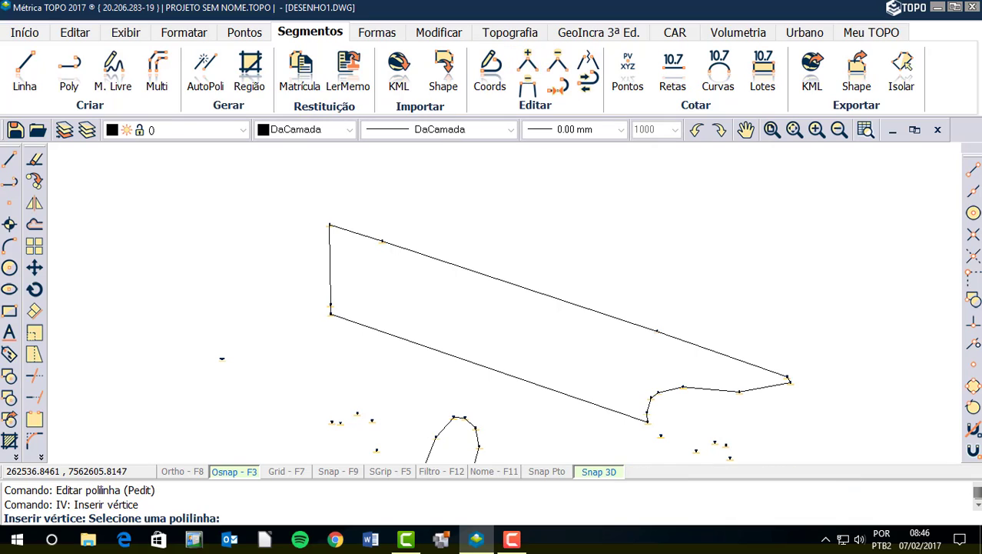
click(366, 237)
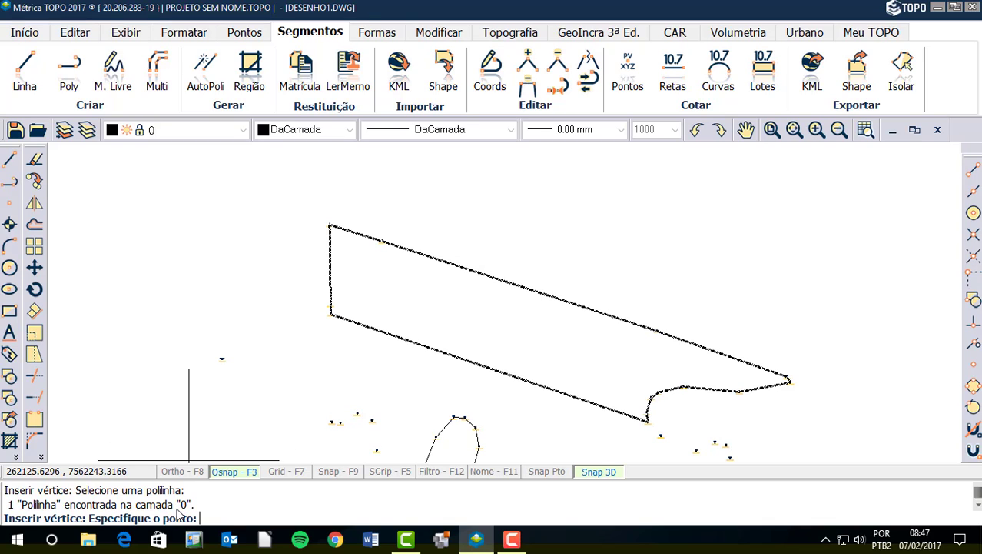
key(ctrl)
key(ctrl)
key(ctrl)
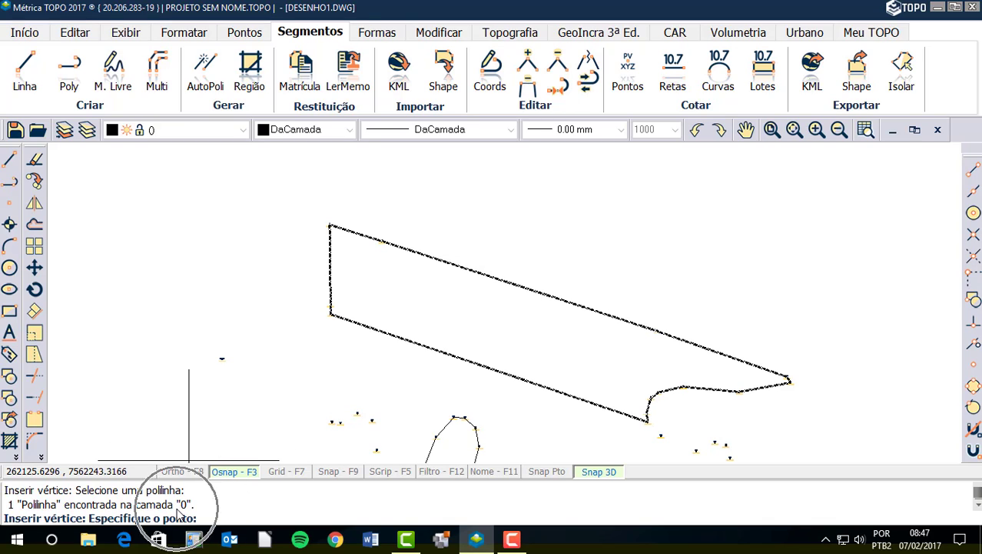
click(543, 265)
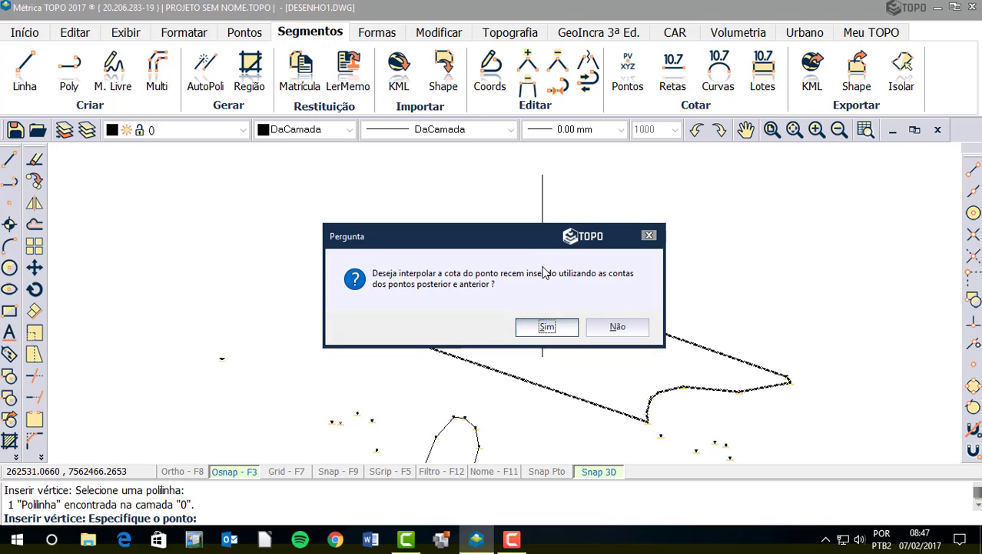
drag(513, 237, 302, 209)
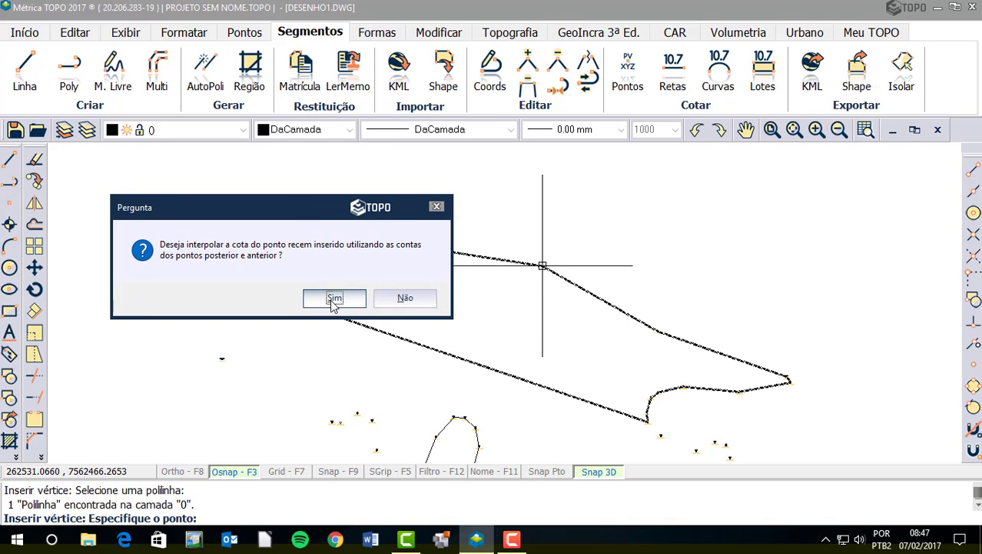
click(401, 299)
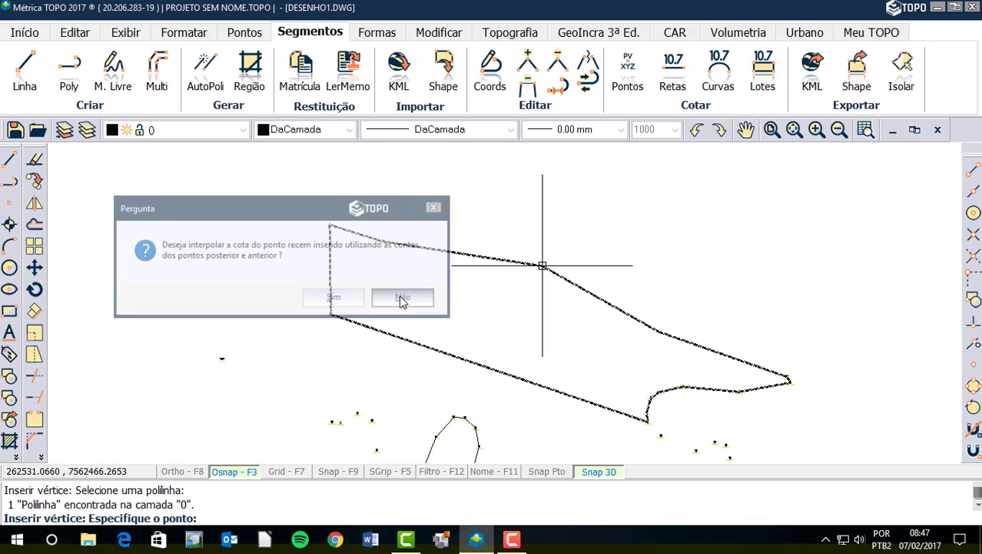
scroll(544, 278, up, 7)
right_click(548, 279)
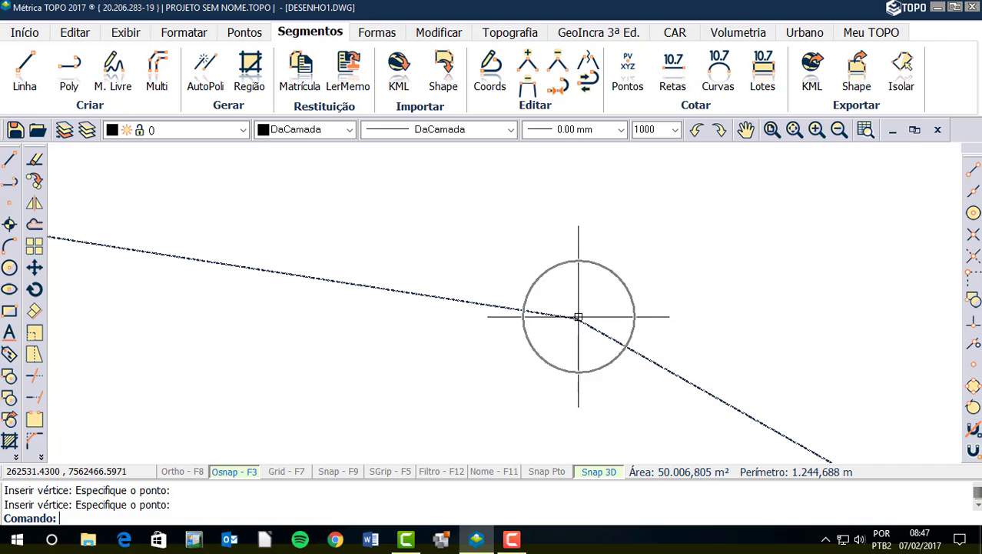
Step: Select the large boundary polyline to check its vertices, area and perimeter, then clear the selection
scroll(579, 316, down, 7)
click(520, 268)
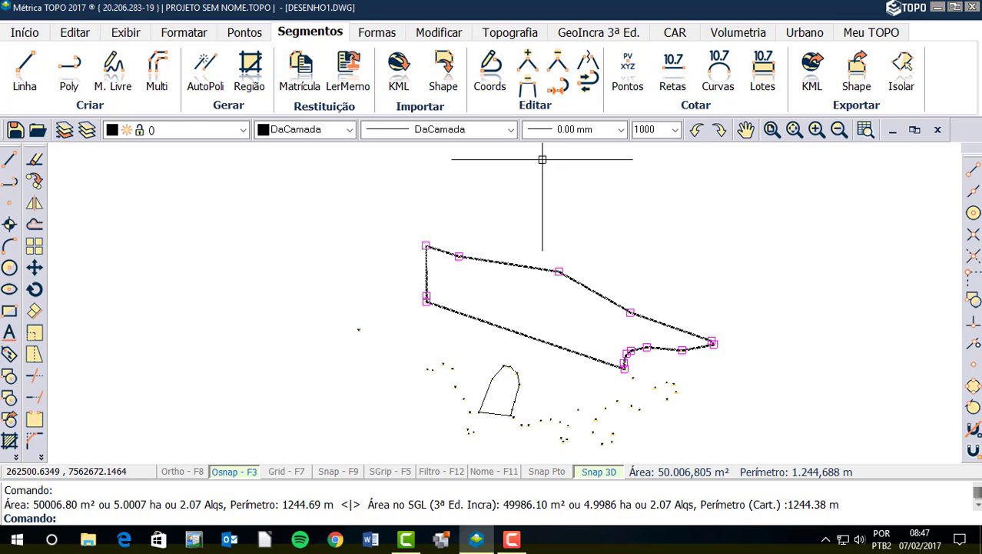
key(Escape)
Step: Remove the vertex just inserted on the large boundary polyline's upper edge and end the command
click(559, 67)
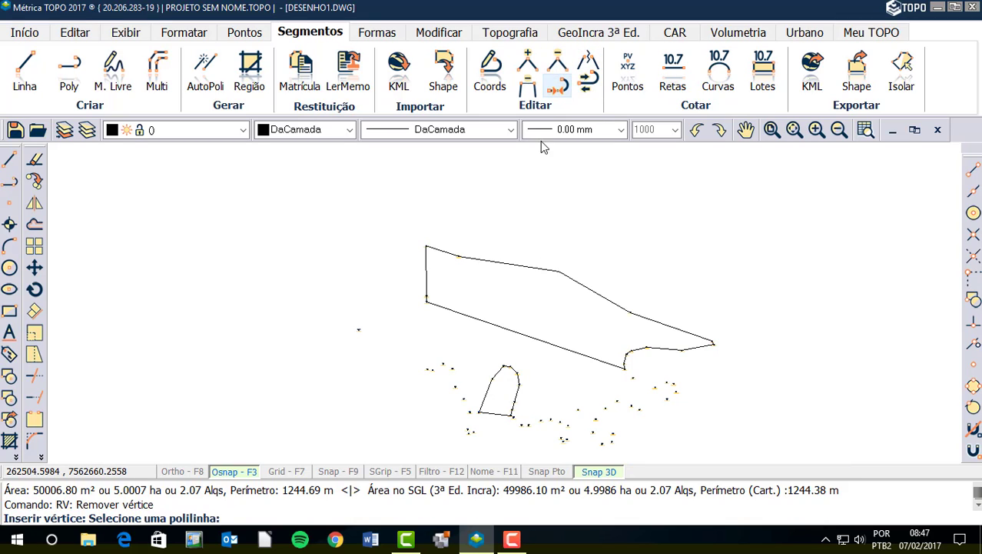
click(541, 266)
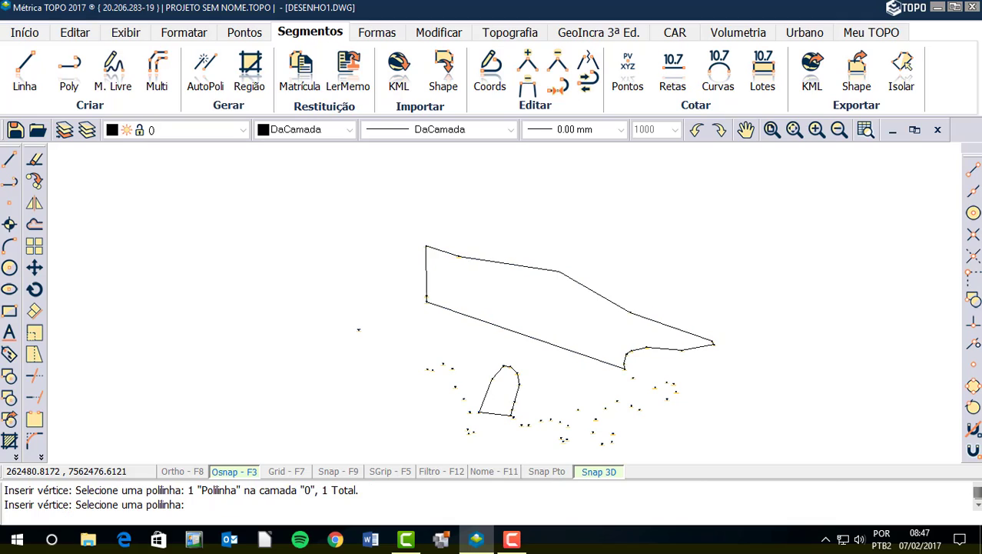
click(545, 267)
key(Escape)
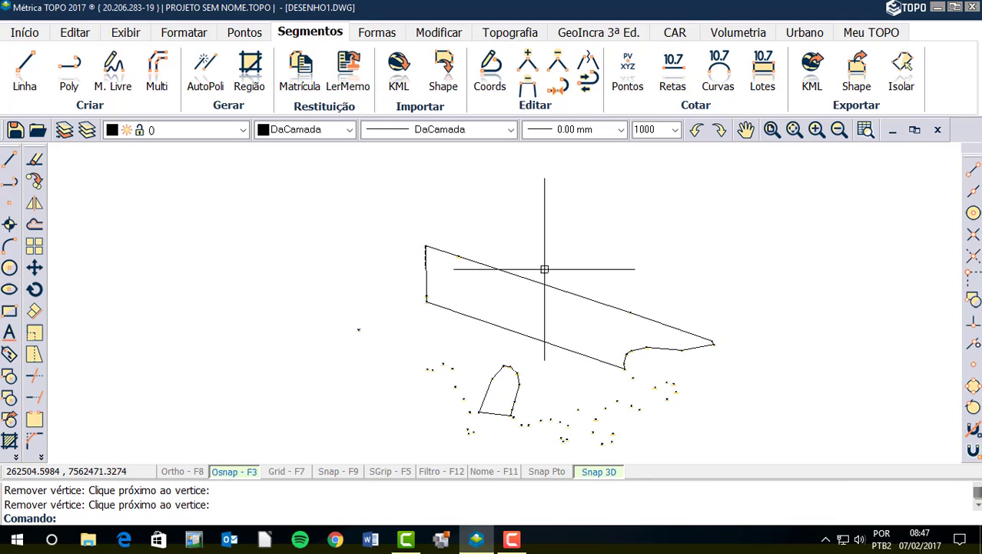